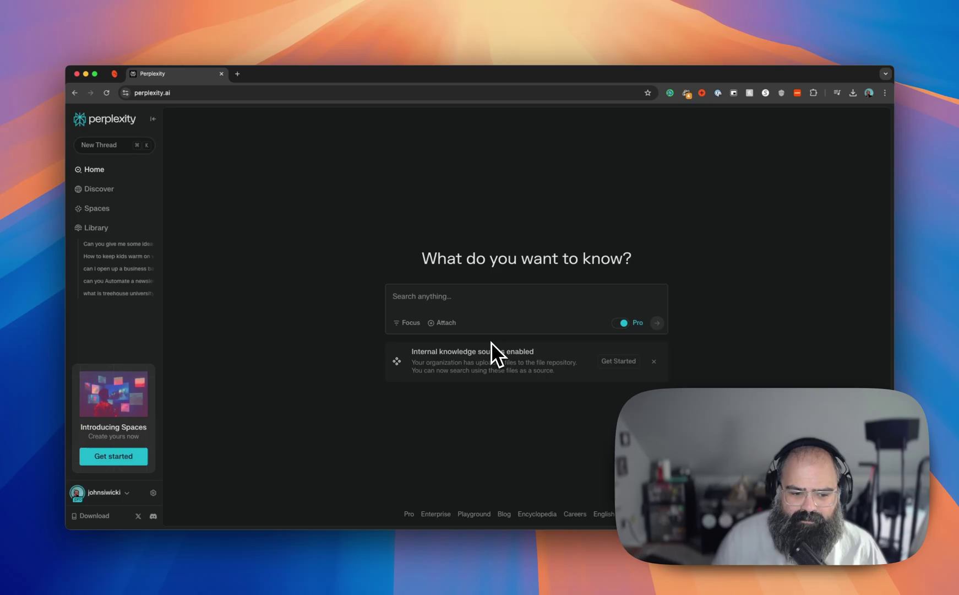
# Step: Open the Questions to Claude example Space from the Spaces list
pyautogui.click(104, 208)
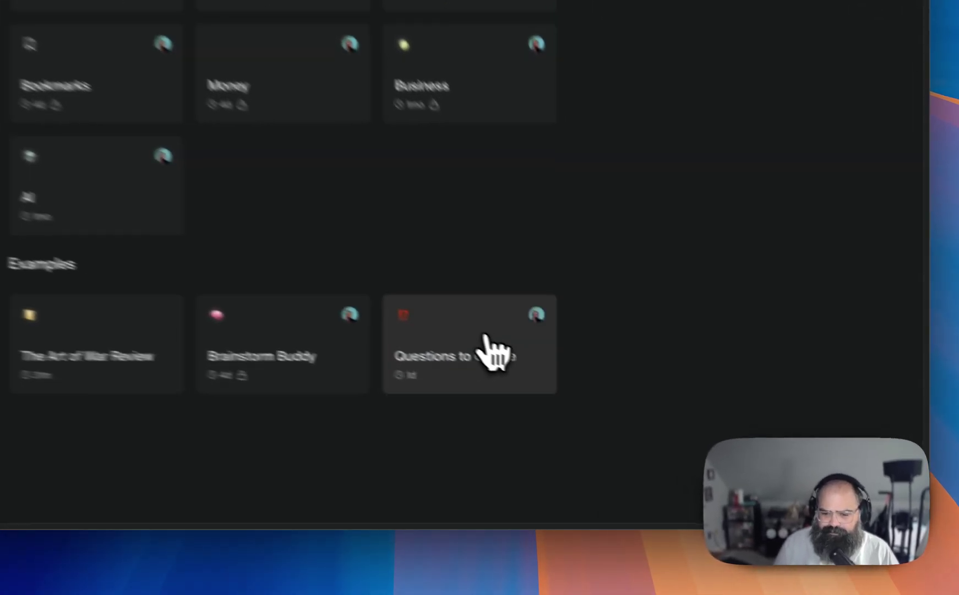
pyautogui.click(486, 337)
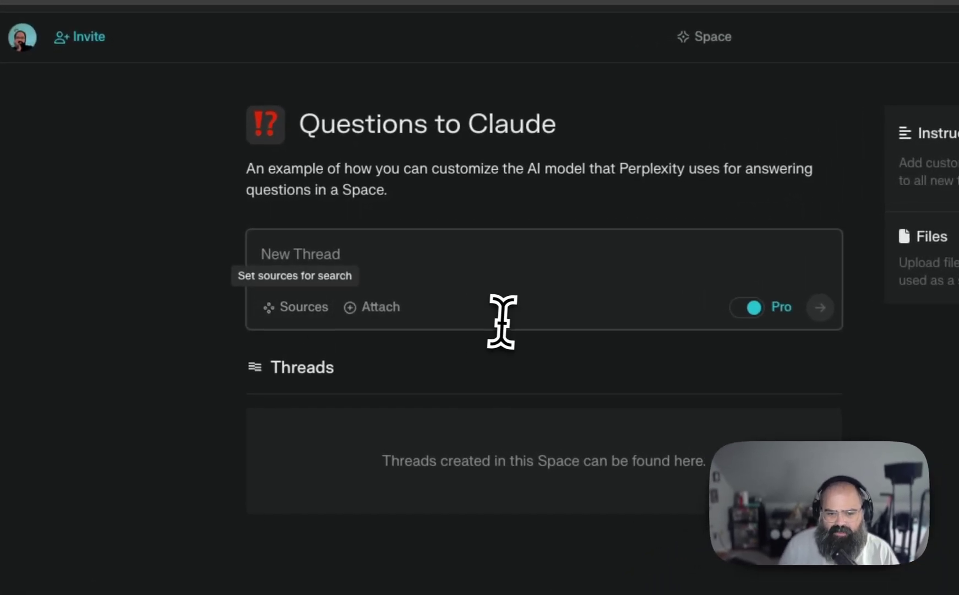
pyautogui.click(749, 308)
pyautogui.click(749, 307)
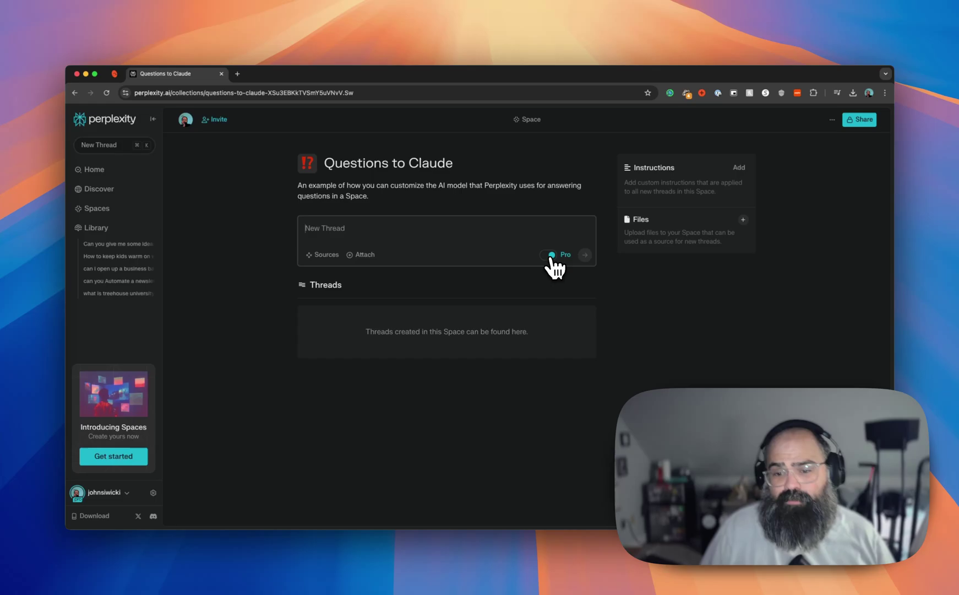
pyautogui.click(549, 256)
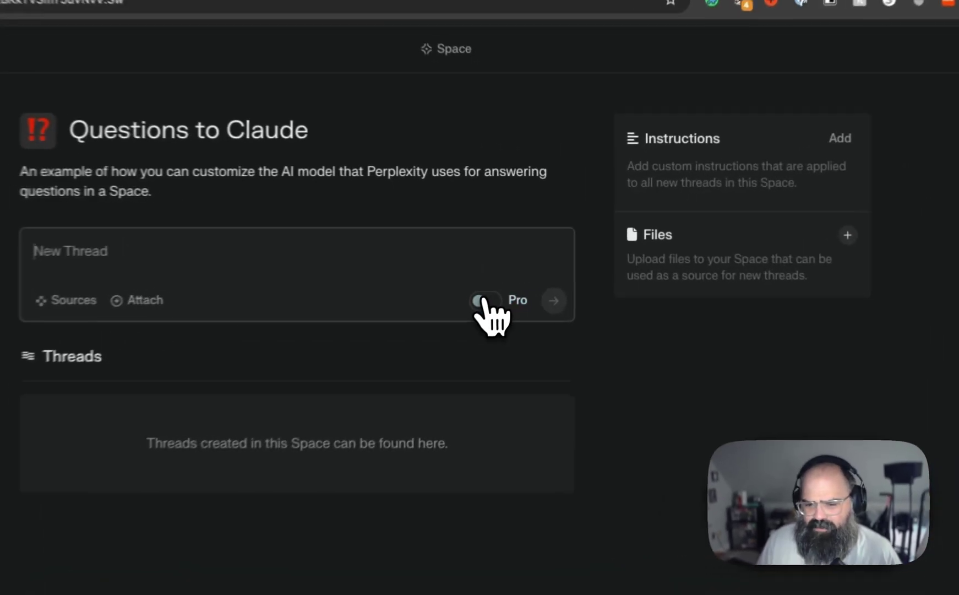
pyautogui.click(484, 300)
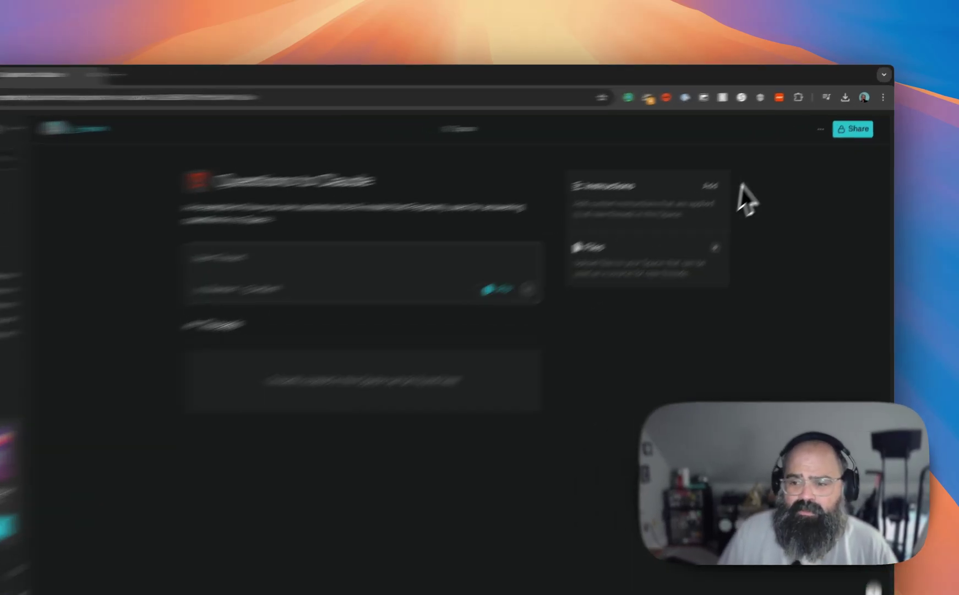
pyautogui.click(602, 258)
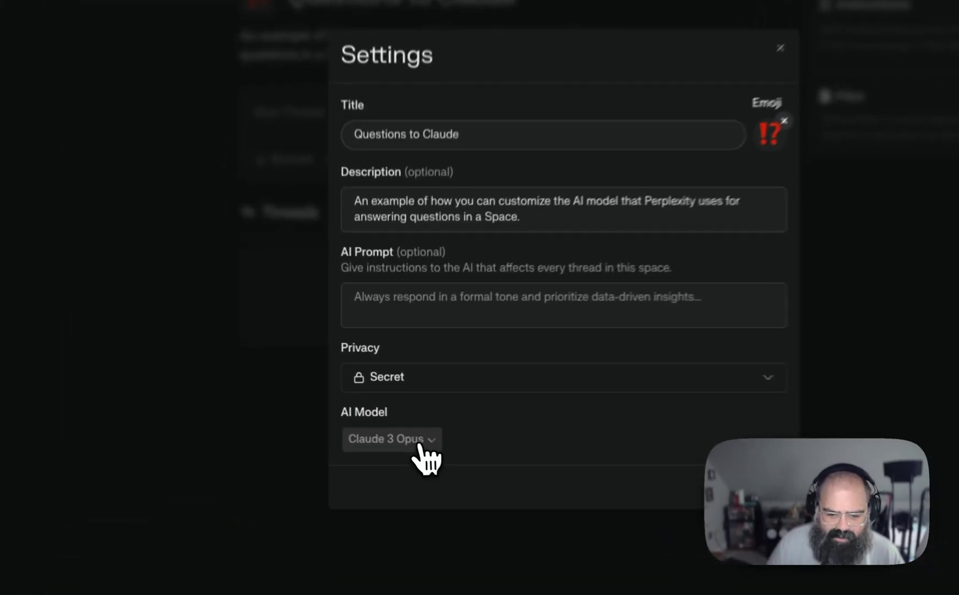
pyautogui.click(384, 412)
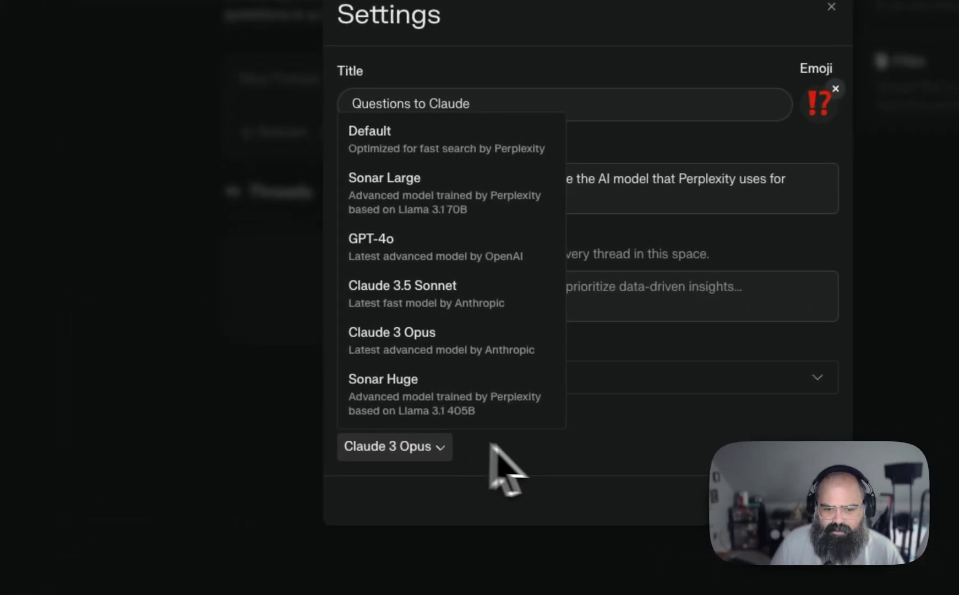
pyautogui.click(482, 429)
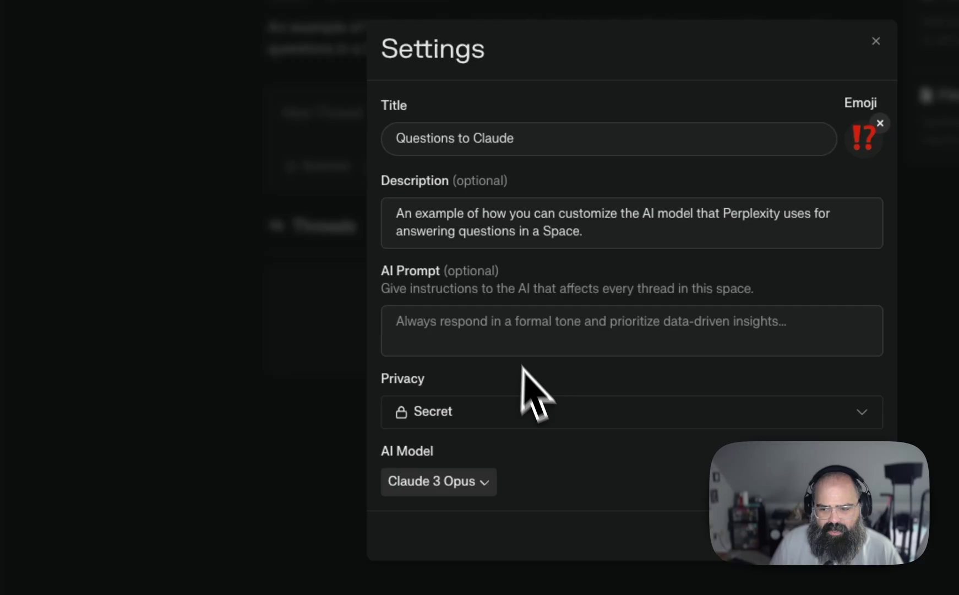
pyautogui.click(463, 482)
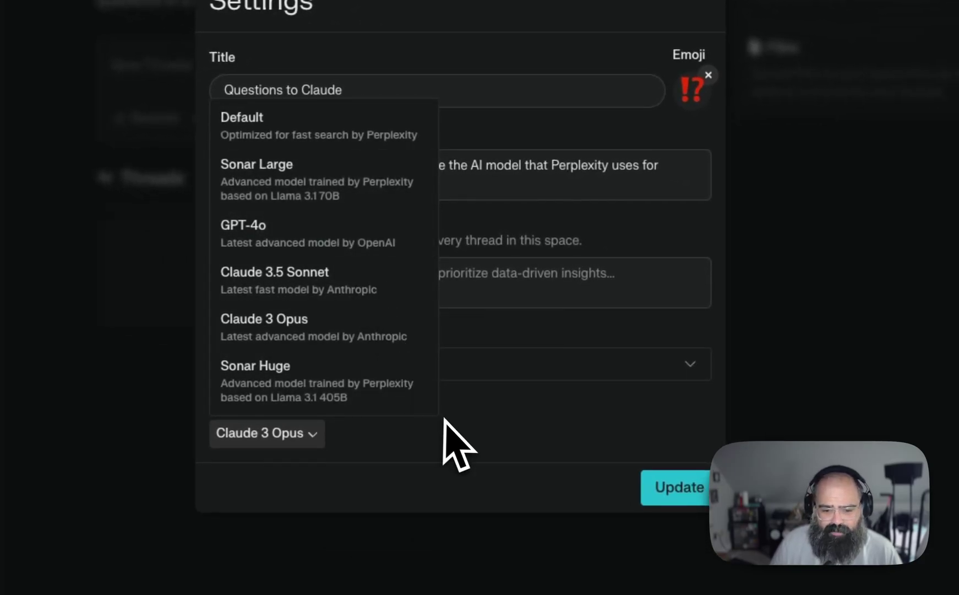
pyautogui.click(494, 432)
pyautogui.press('Escape')
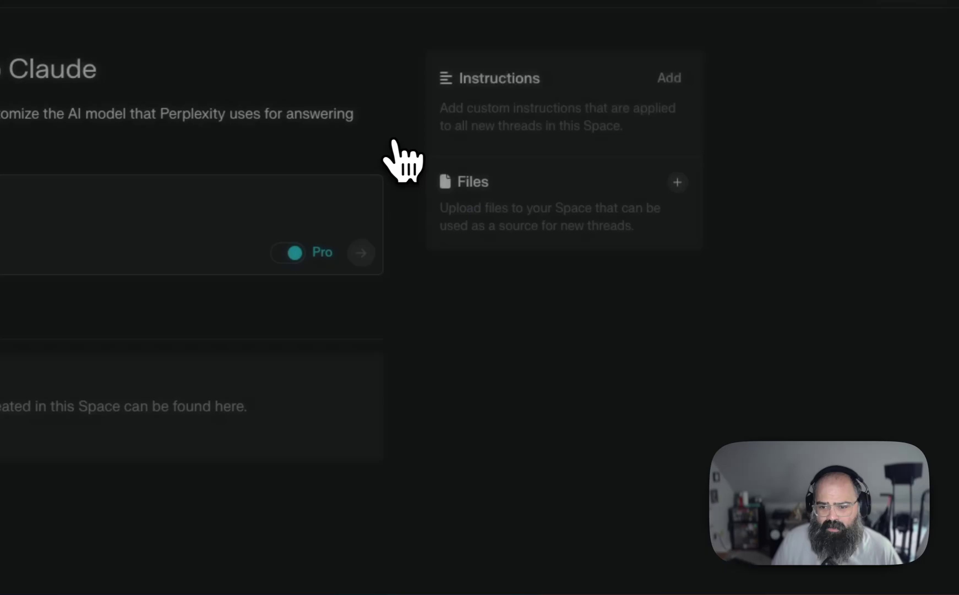
# Step: Check the Space's uploaded files, then collapse the left sidebar to icons
pyautogui.click(672, 185)
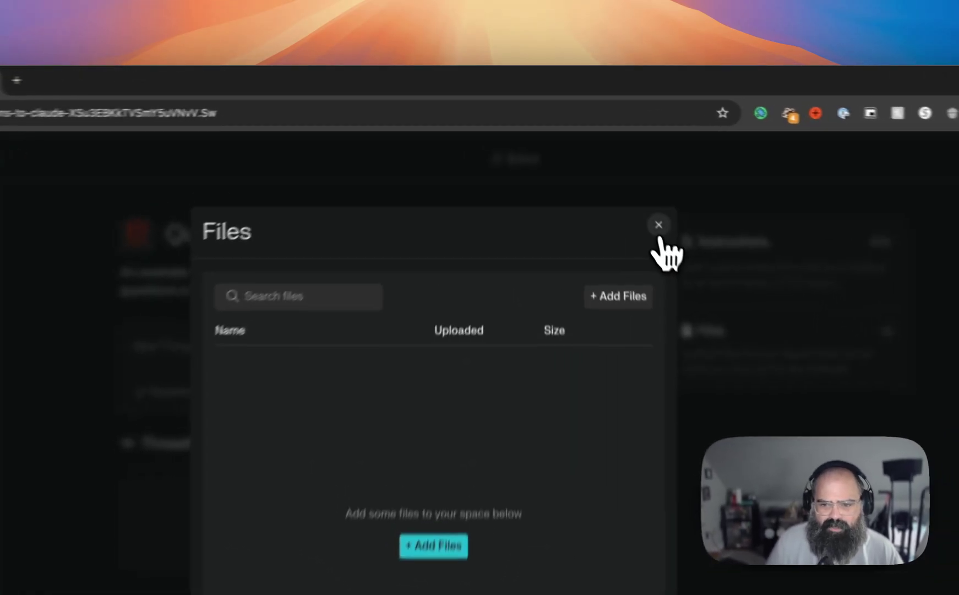
pyautogui.click(610, 158)
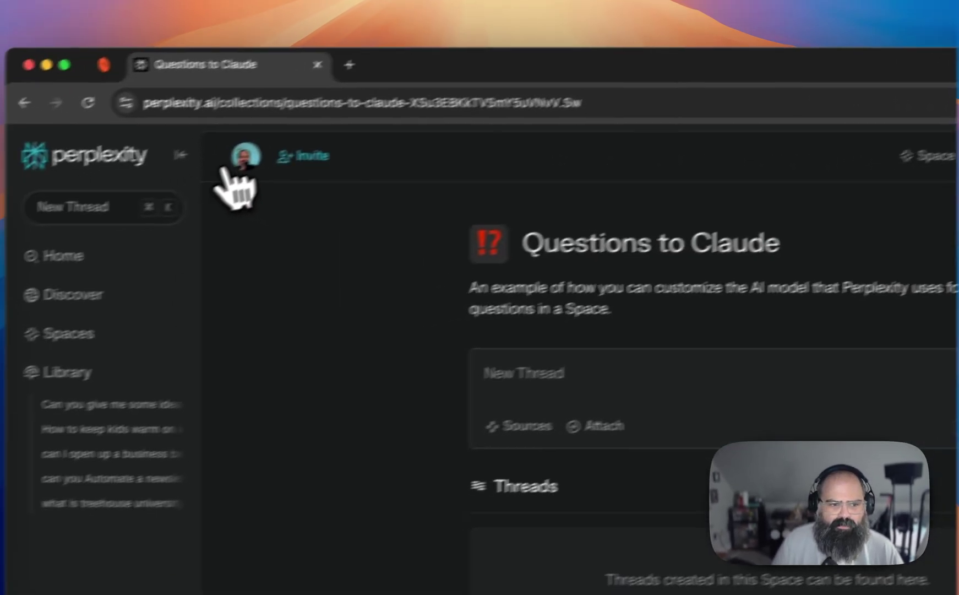
pyautogui.click(237, 138)
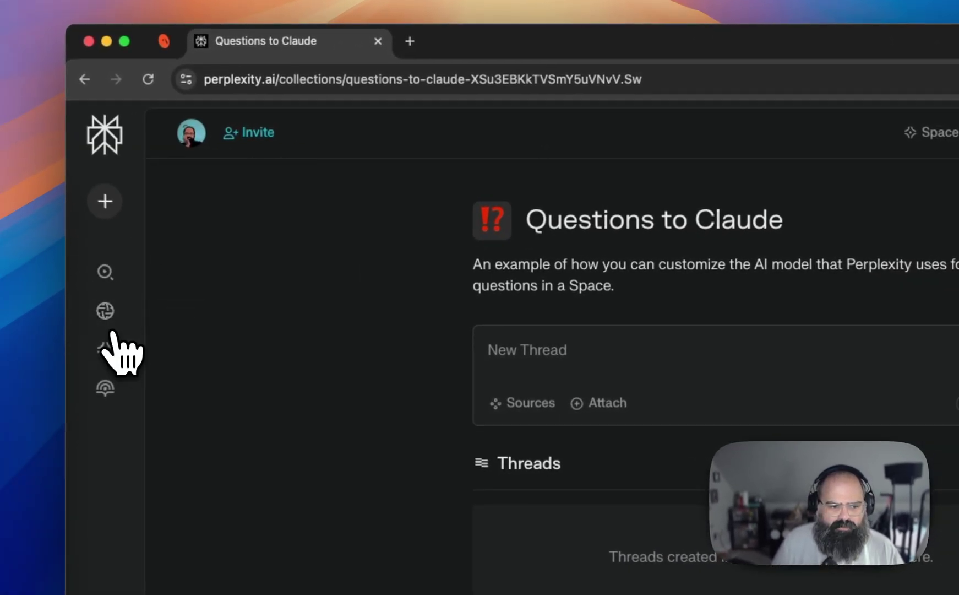
# Step: Browse the AI space and the Discover page, ending back on the Spaces list
pyautogui.click(108, 347)
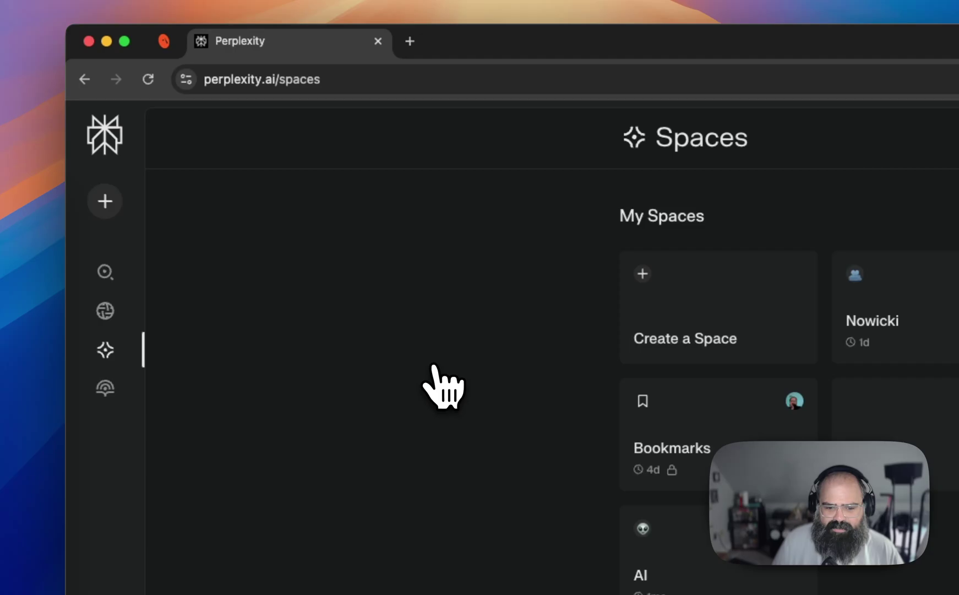
pyautogui.click(718, 506)
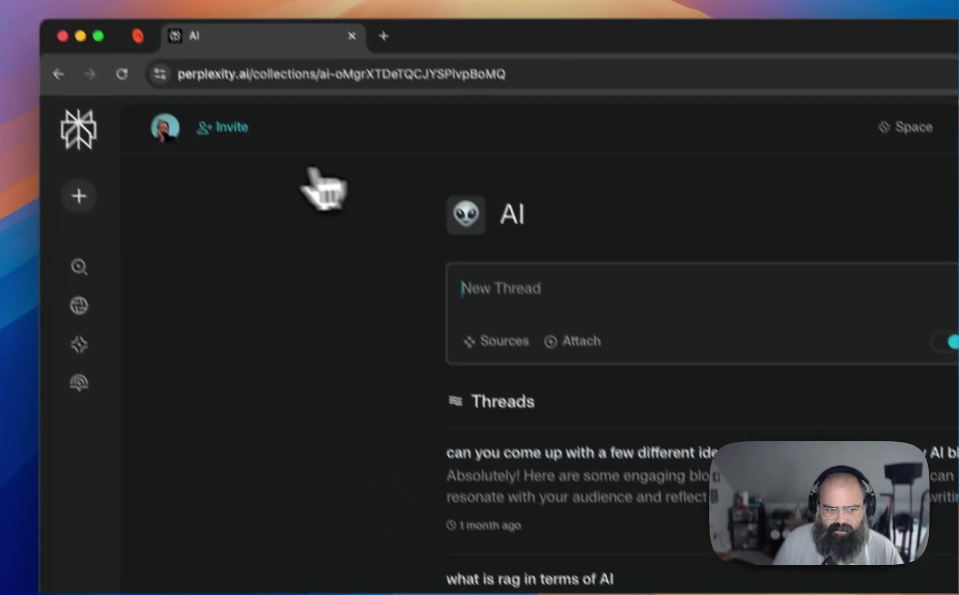
pyautogui.click(223, 127)
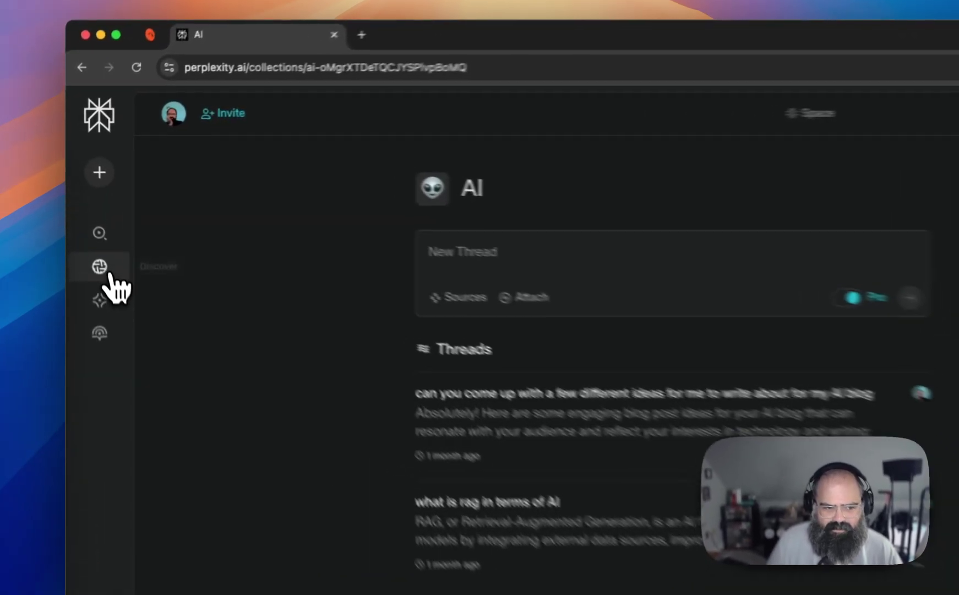
pyautogui.click(85, 208)
pyautogui.click(116, 329)
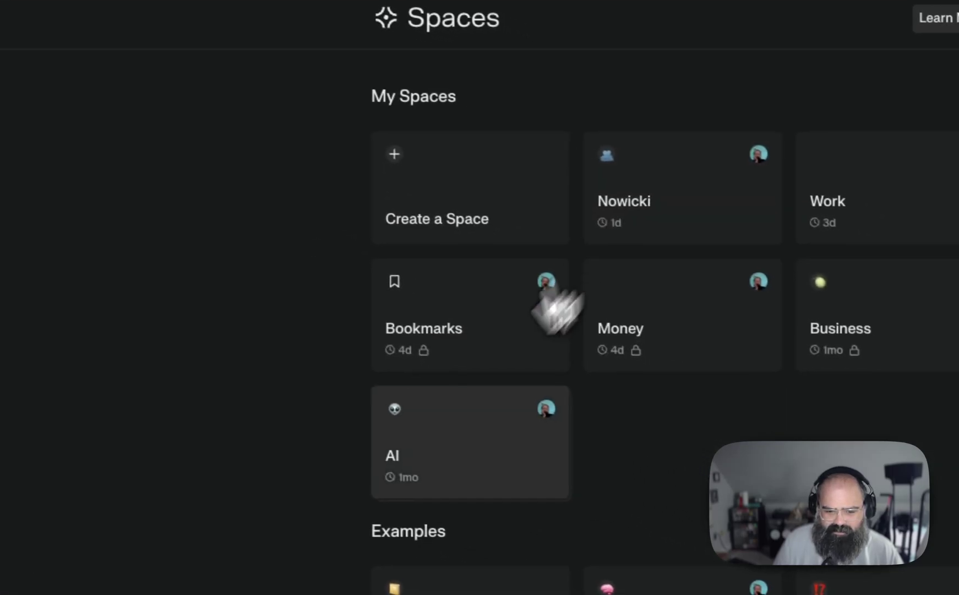
# Step: Start a new Space titled 'Demo Video' using the GPT-4o model
pyautogui.click(313, 193)
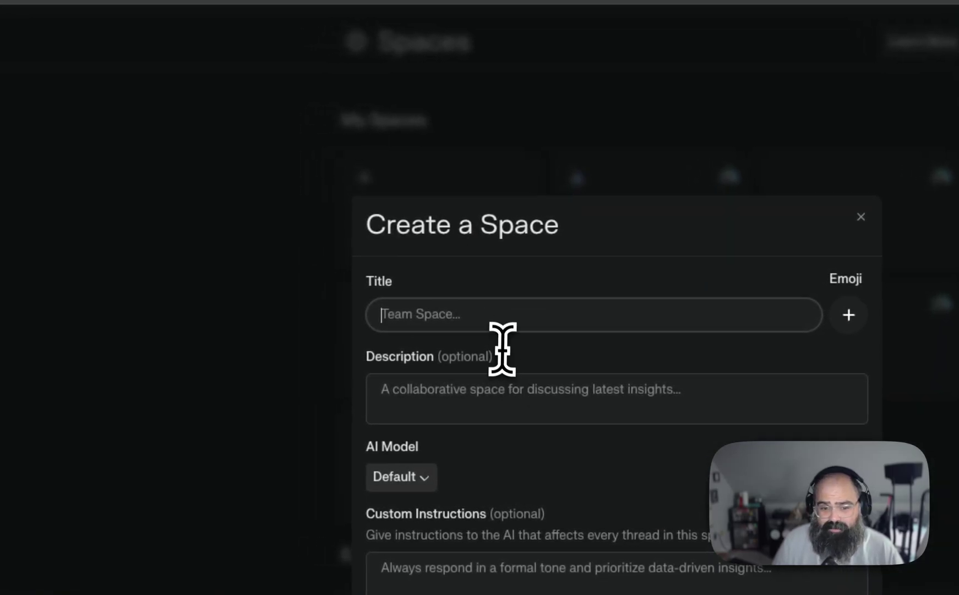
pyautogui.click(468, 311)
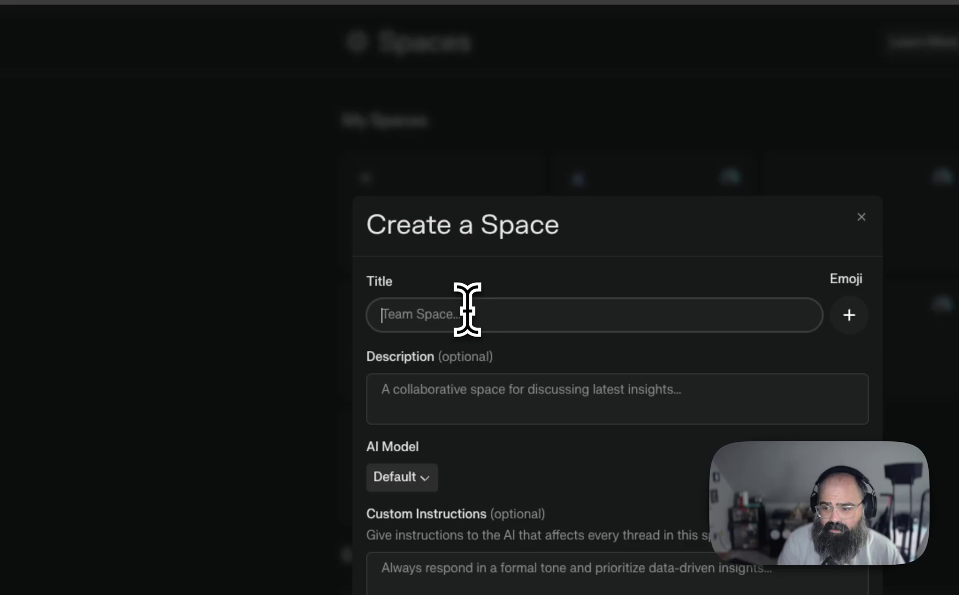
pyautogui.write('H')
pyautogui.press('BackSpace')
pyautogui.write('De')
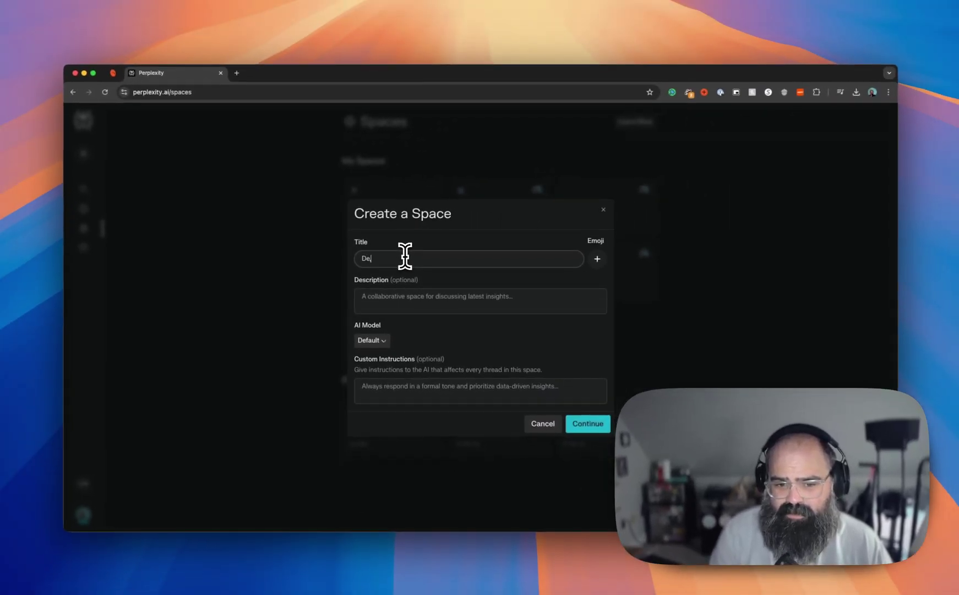
pyautogui.write(',m')
pyautogui.write('o Video')
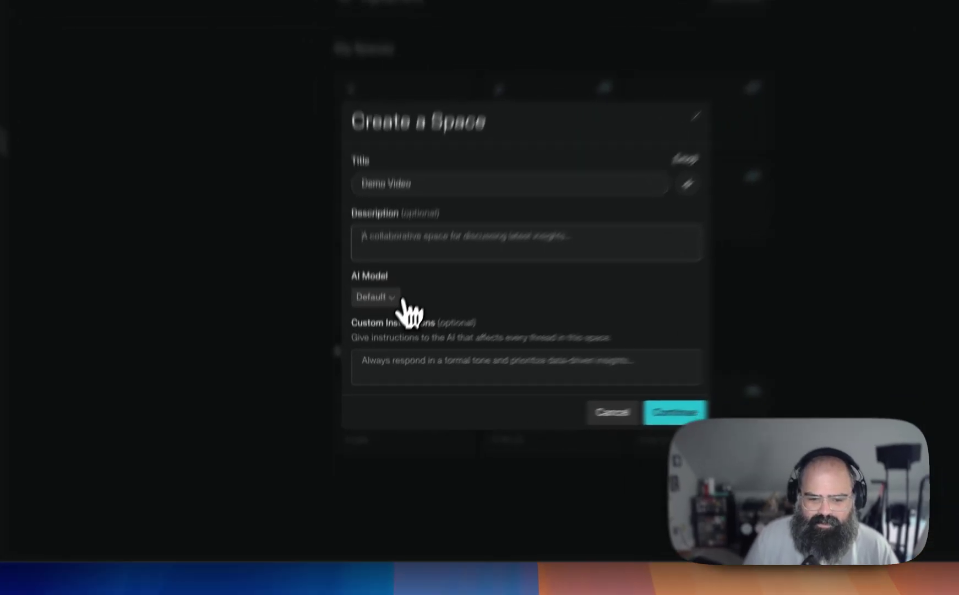
pyautogui.click(382, 340)
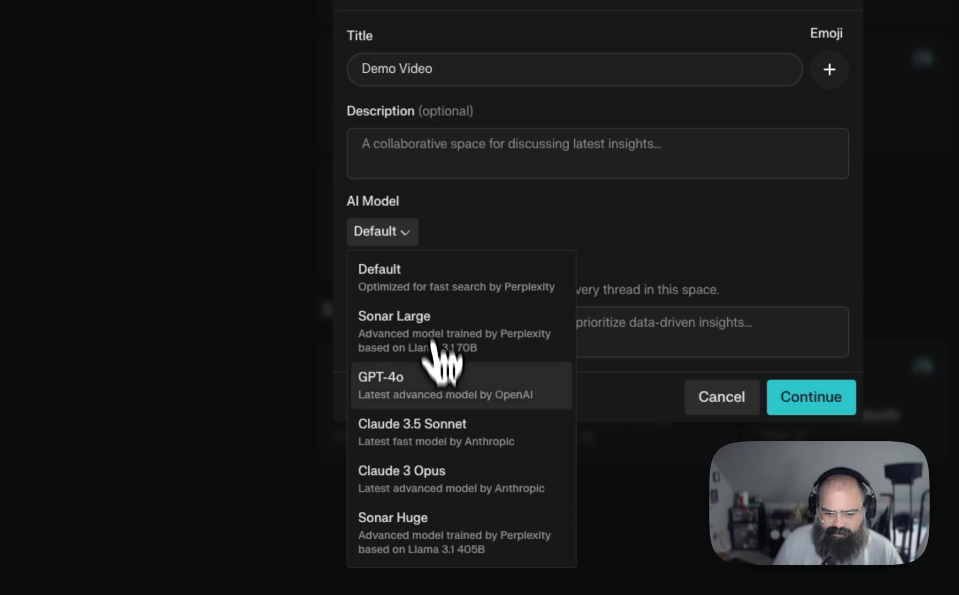
pyautogui.click(440, 385)
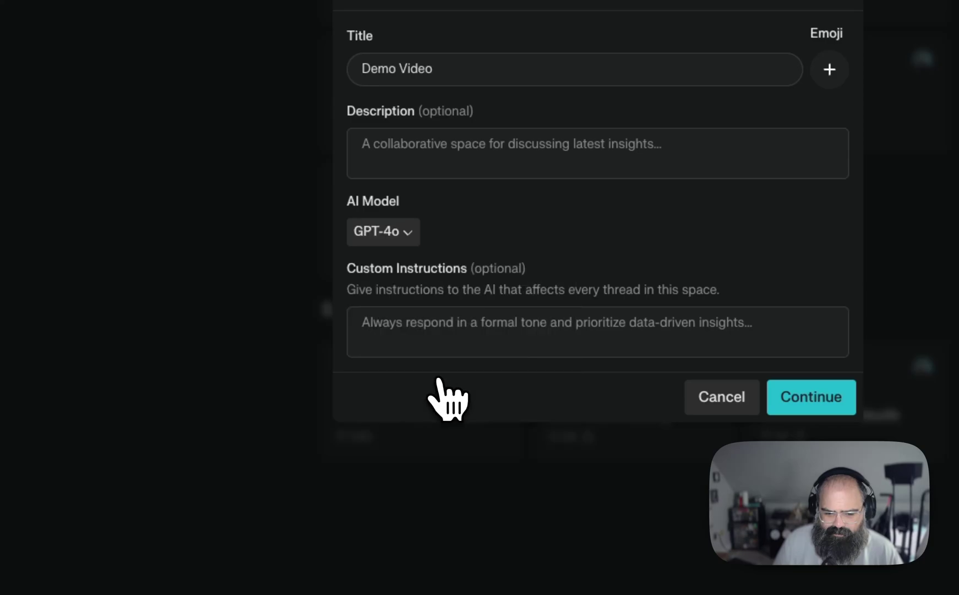
# Step: Write custom instructions asking for a nice tone and noting what came from files versus web
pyautogui.click(493, 318)
pyautogui.write('Pl')
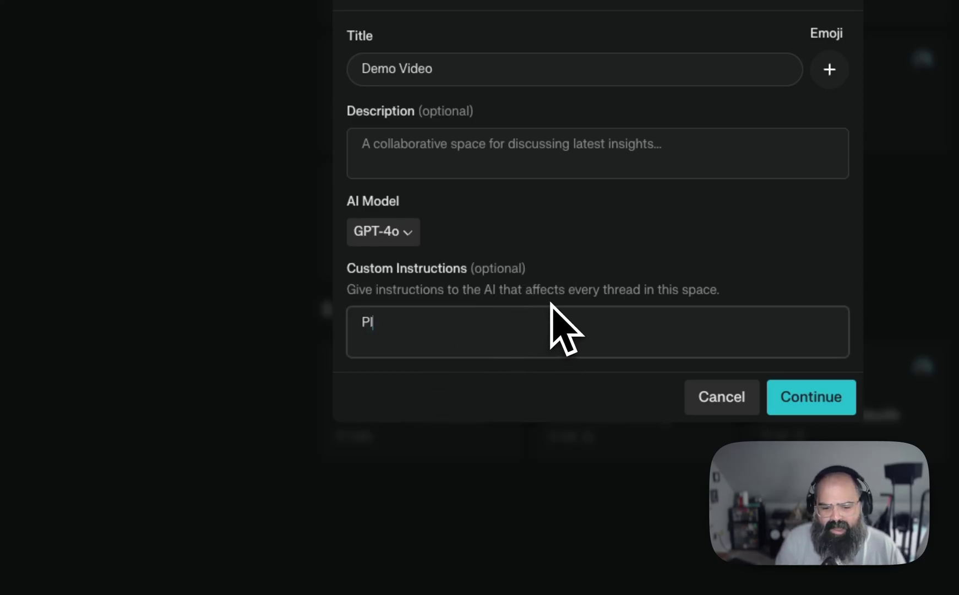
pyautogui.write('ease ')
pyautogui.write('resp')
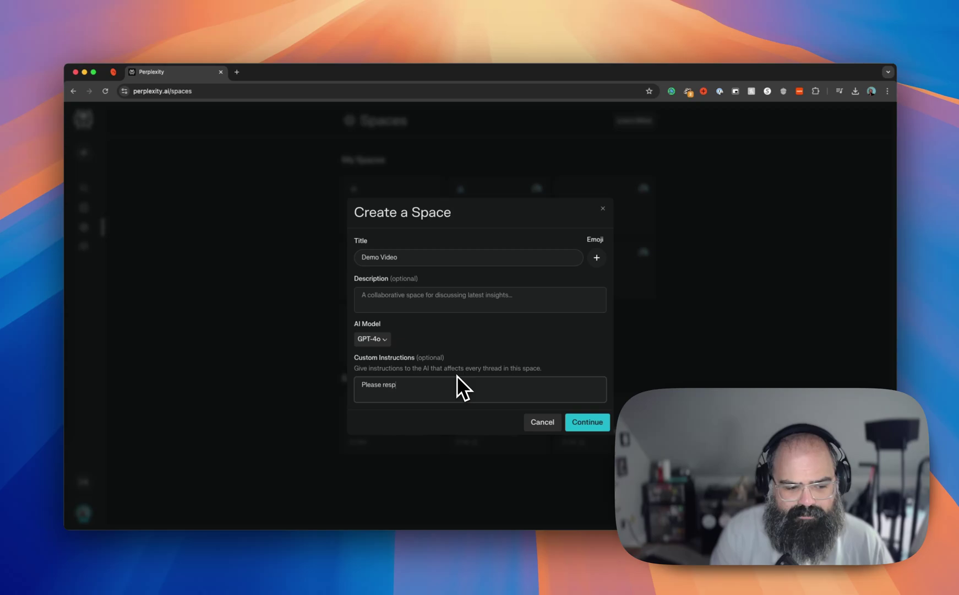
pyautogui.write('ond back to me with always in')
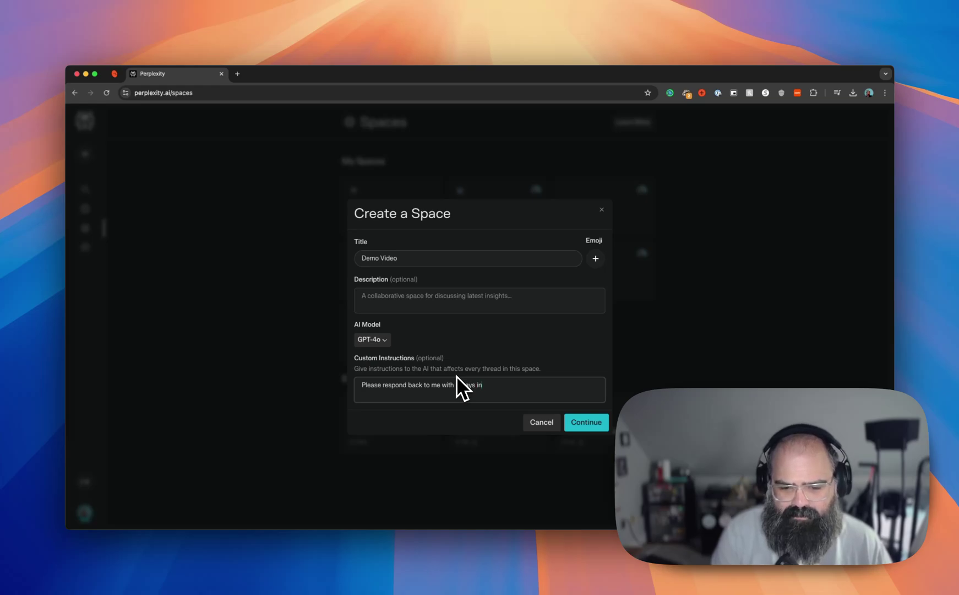
pyautogui.press('super+a')
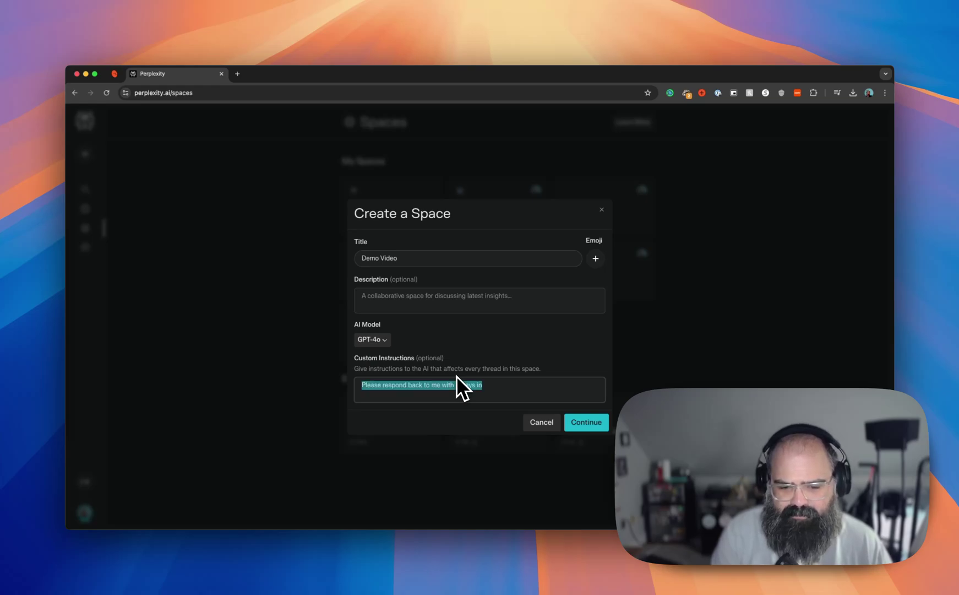
pyautogui.write('Please respond always in a nice')
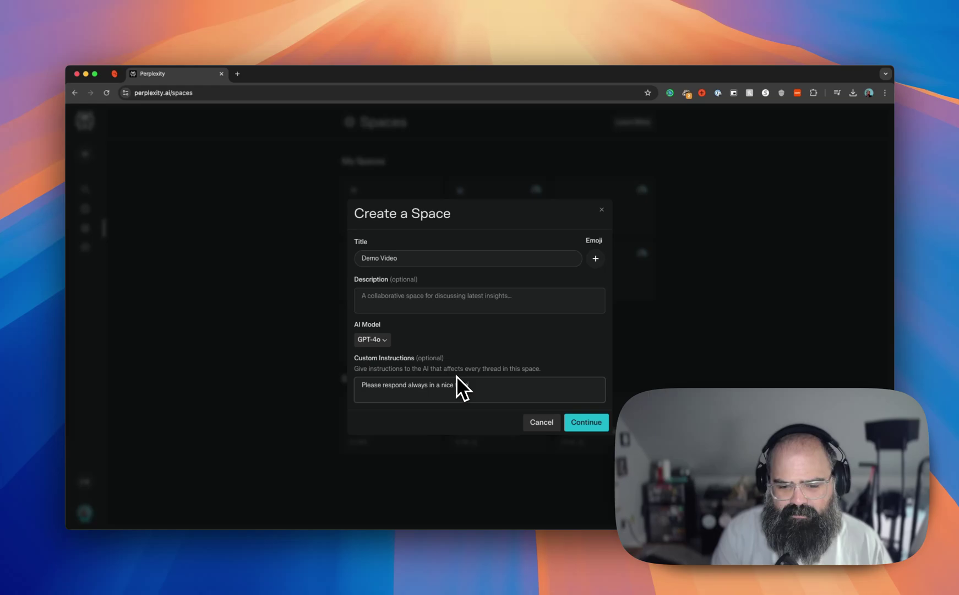
pyautogui.write(' [obscured] and please let m')
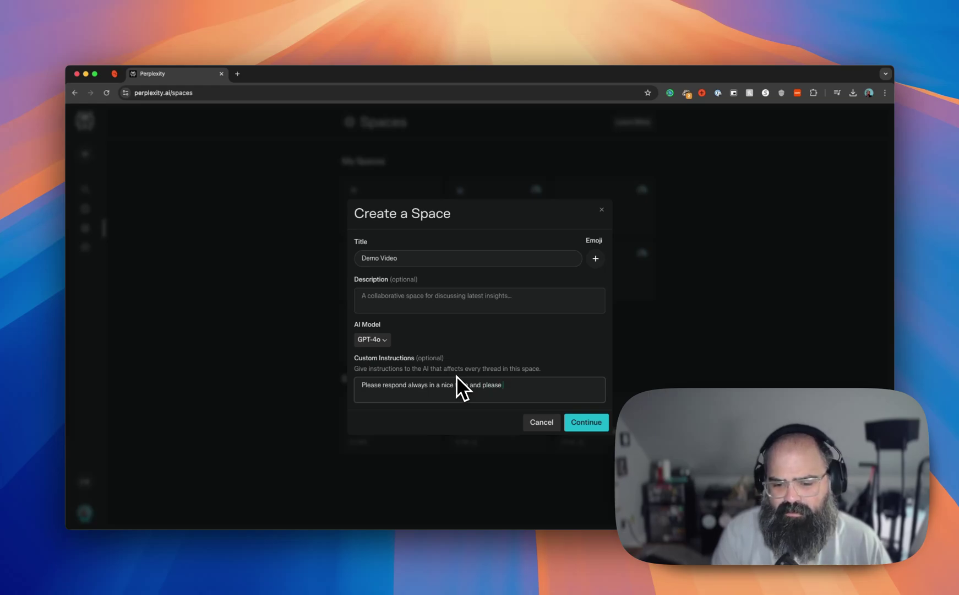
pyautogui.write('e know what ')
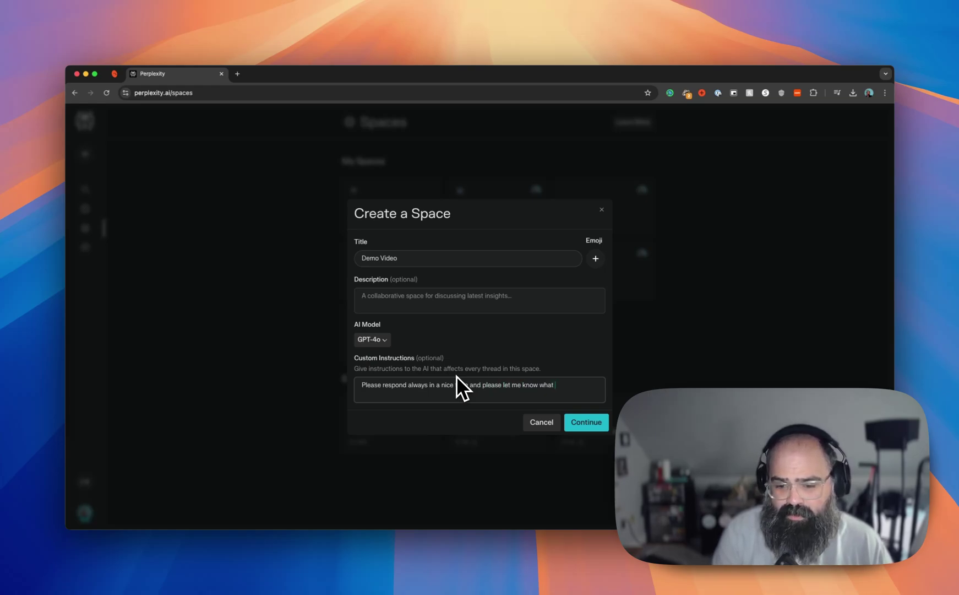
pyautogui.write('you got from ')
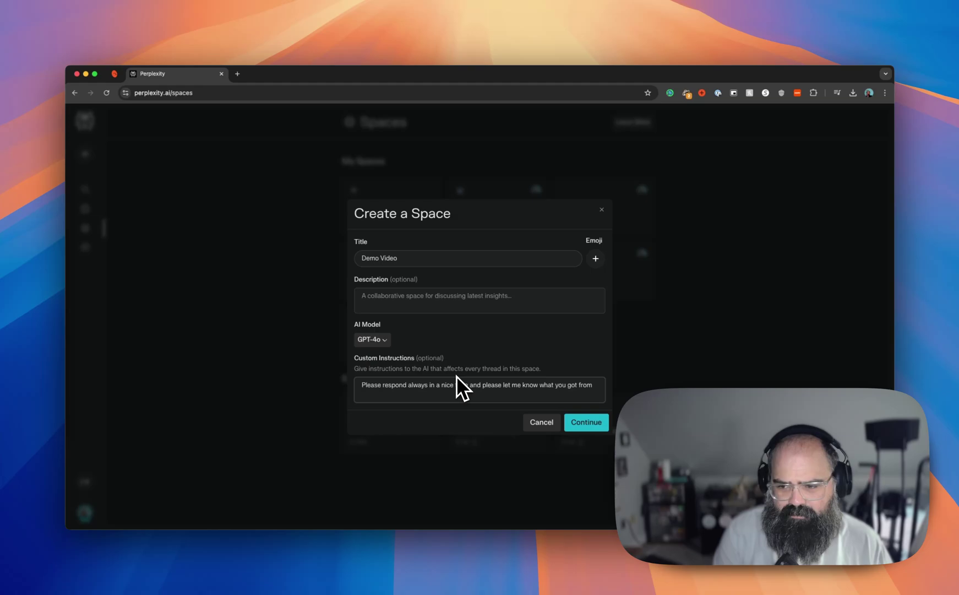
pyautogui.write('my files and')
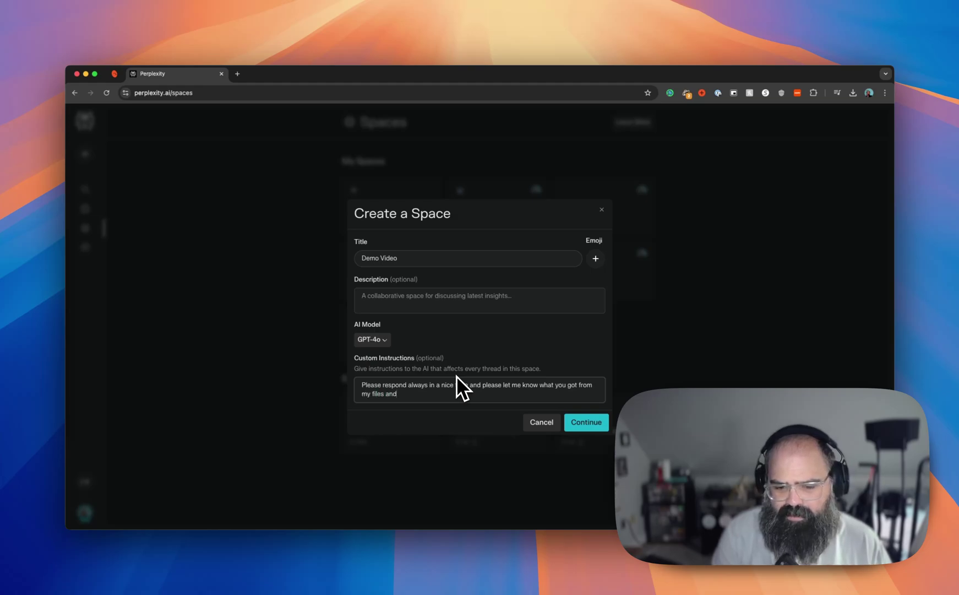
pyautogui.write(' what is from the web')
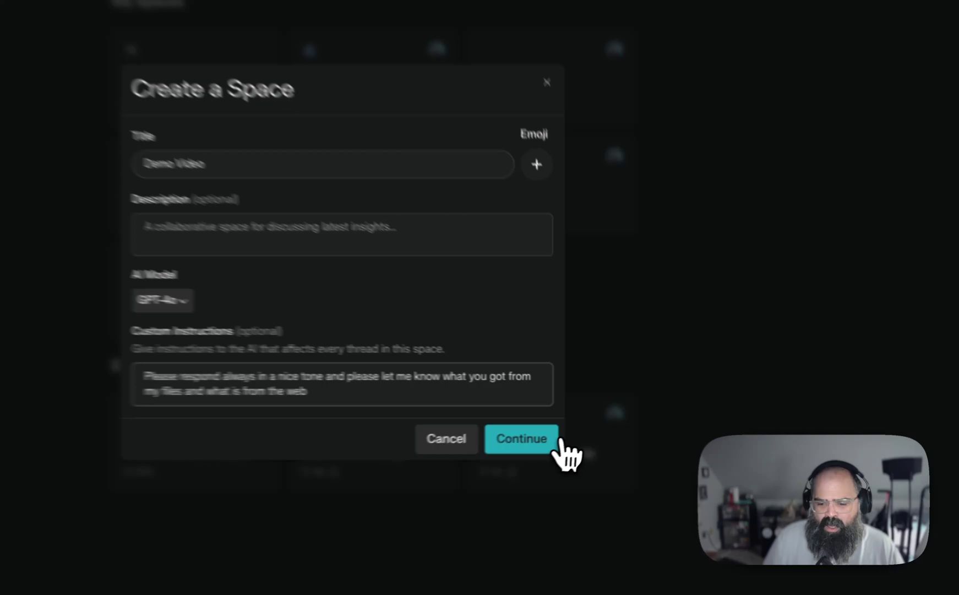
# Step: Create the Demo Video space and upload all three files from Desktop/Youtube
pyautogui.click(558, 441)
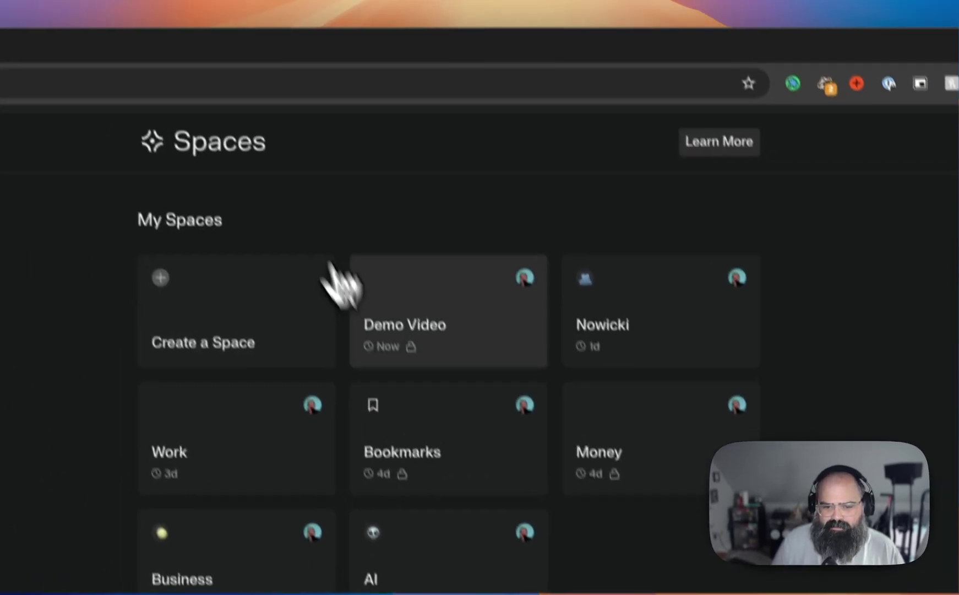
pyautogui.click(347, 286)
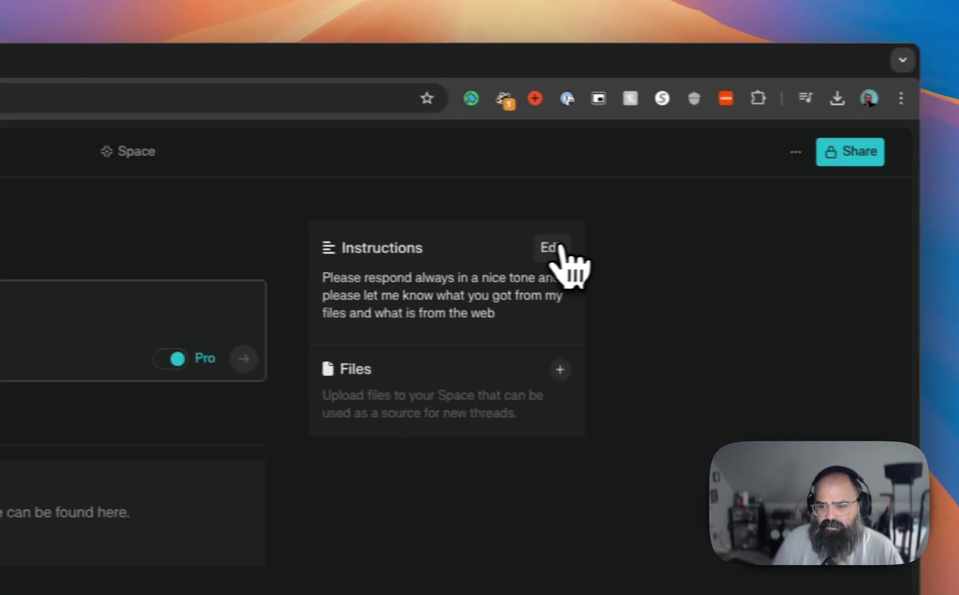
pyautogui.click(560, 369)
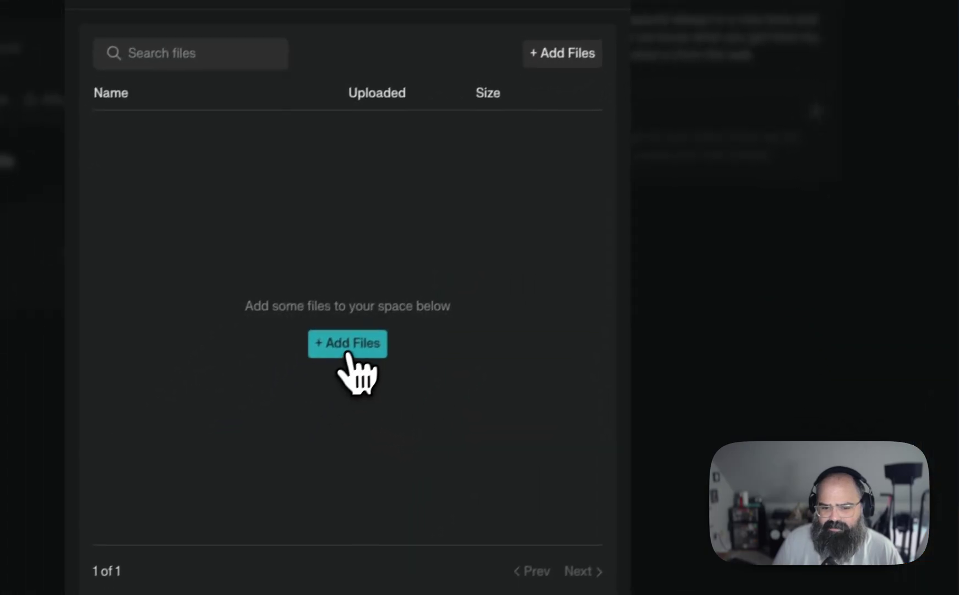
pyautogui.click(65, 591)
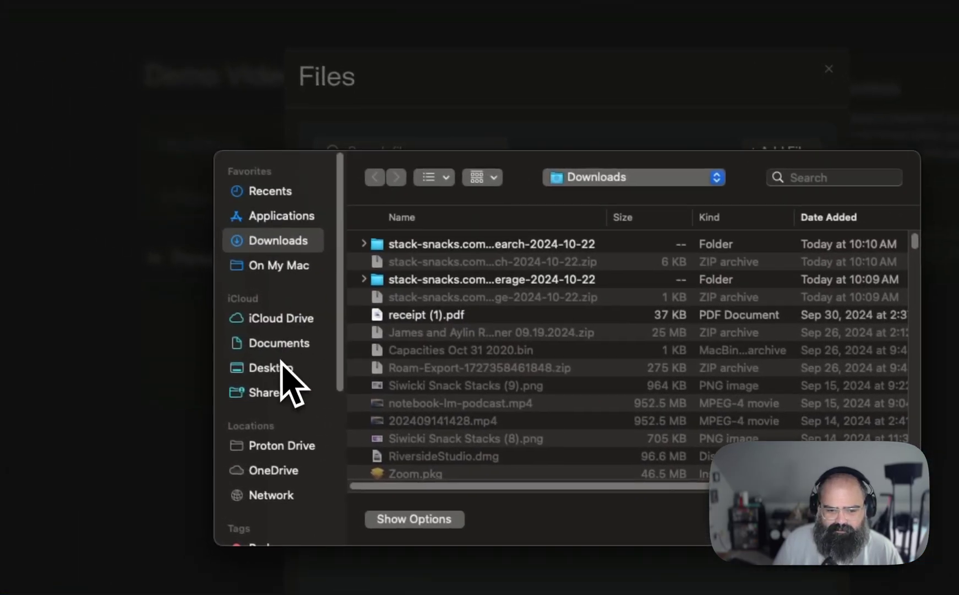
pyautogui.click(62, 259)
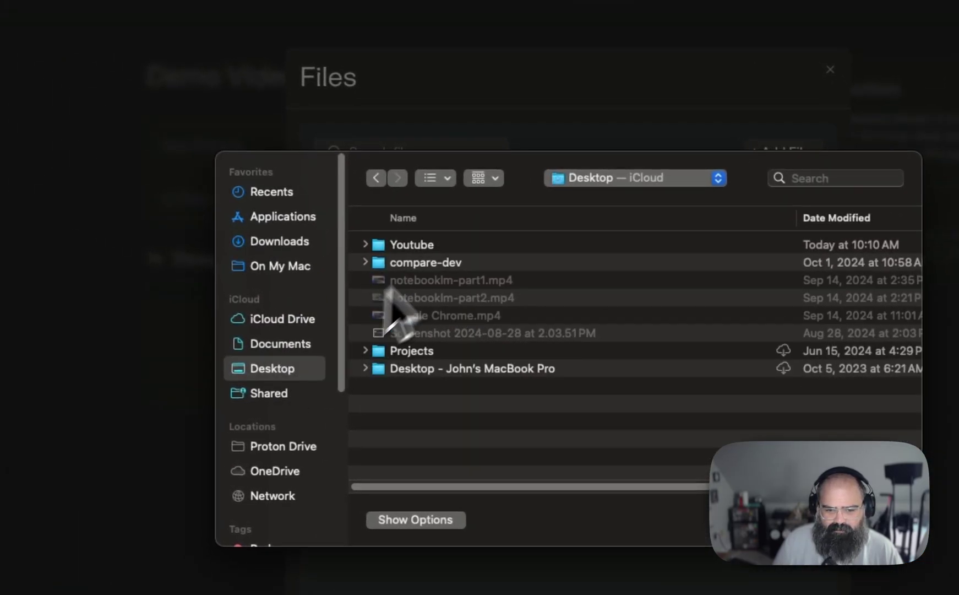
pyautogui.doubleClick(443, 244)
pyautogui.press('super+a')
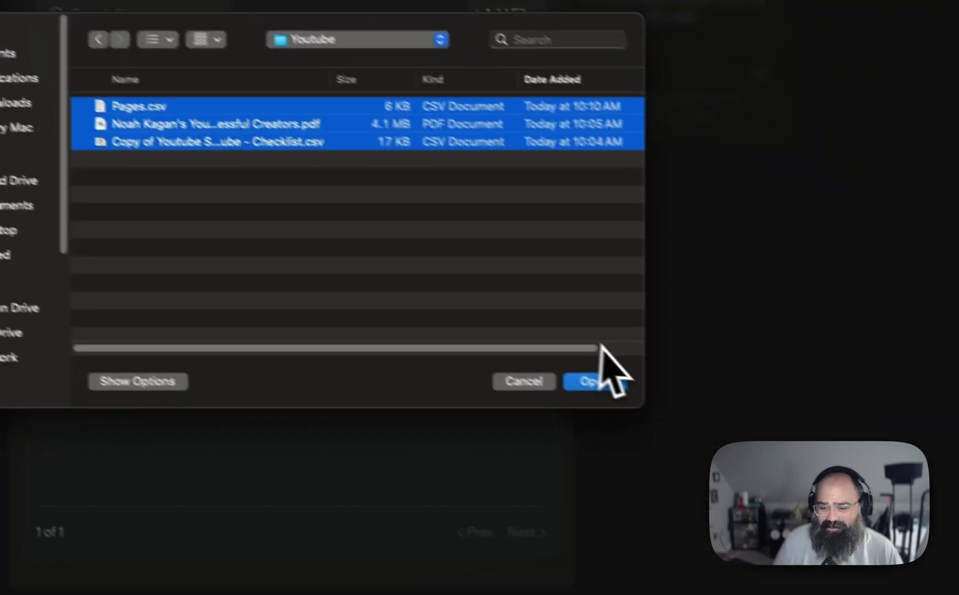
pyautogui.click(873, 520)
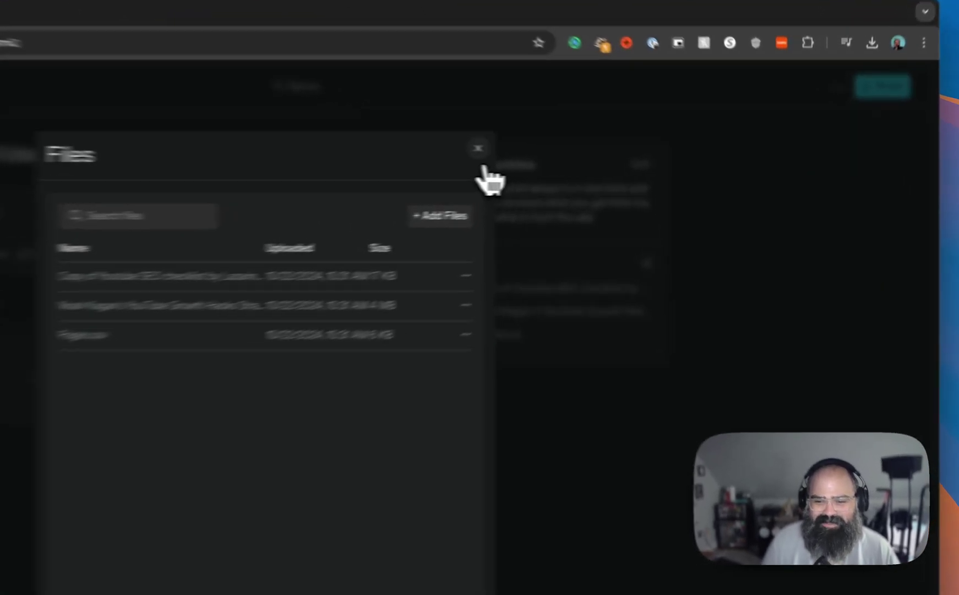
# Step: Set new threads to search both Web and Files as sources
pyautogui.click(610, 158)
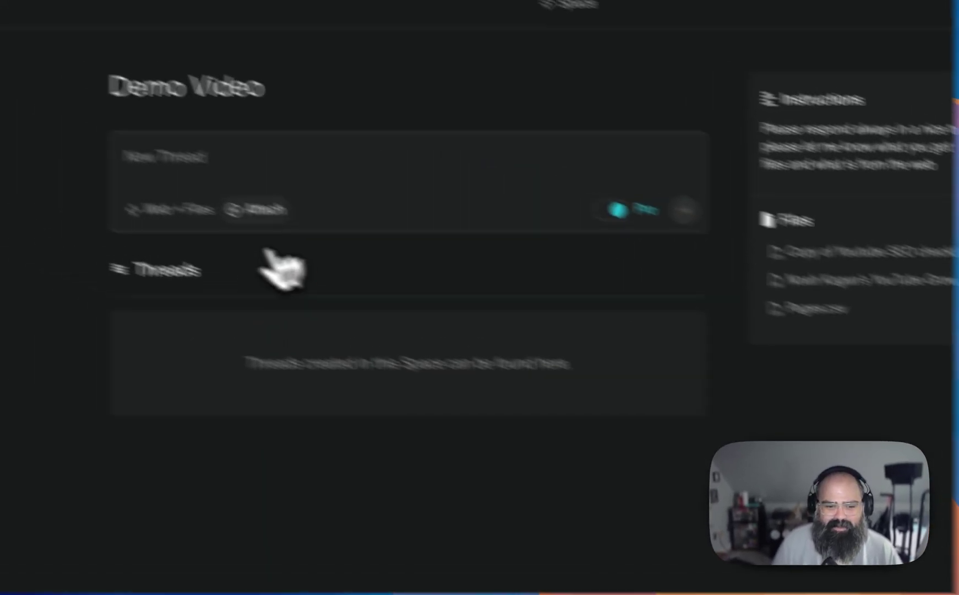
pyautogui.click(178, 207)
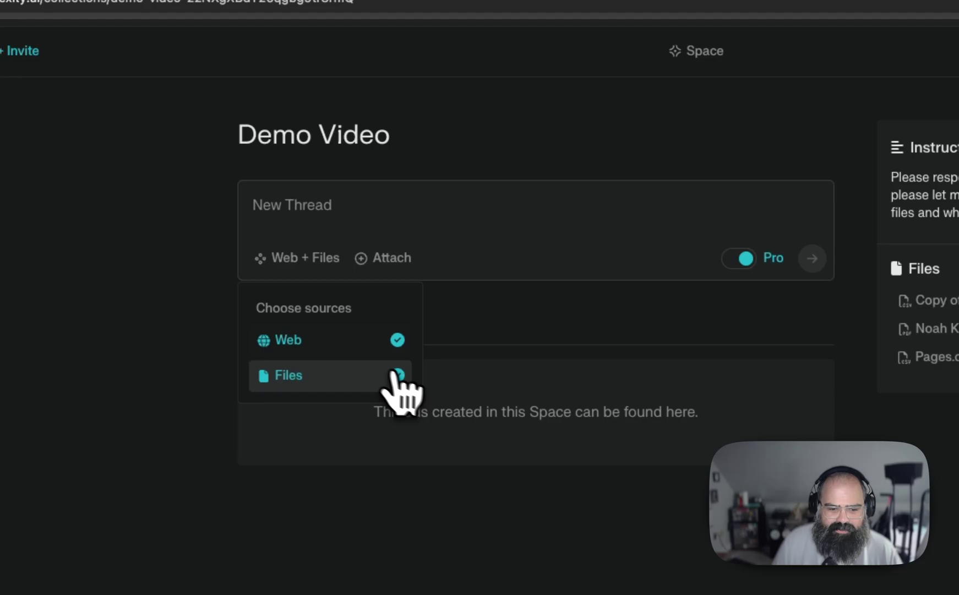
pyautogui.click(384, 351)
pyautogui.click(385, 347)
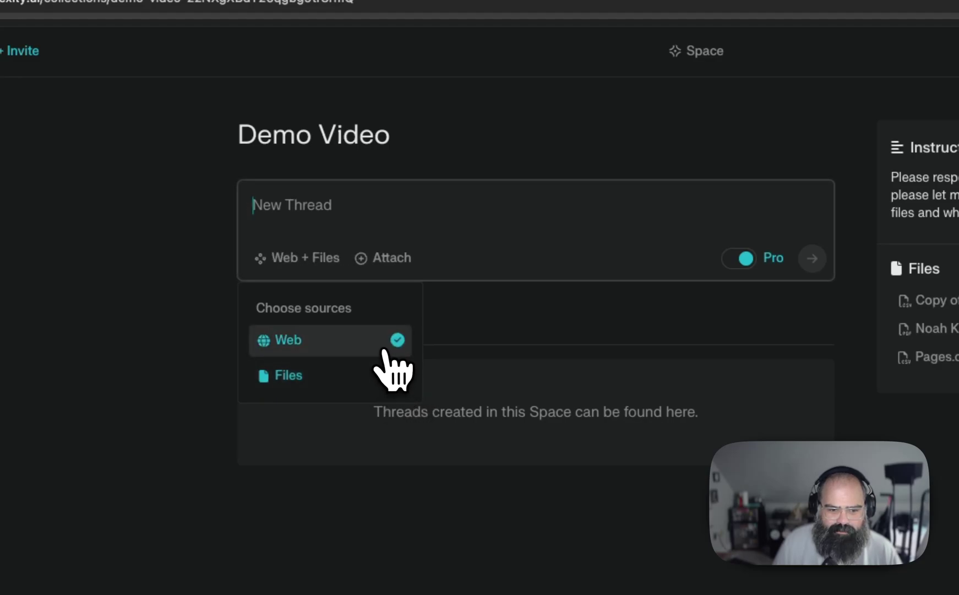
pyautogui.click(384, 349)
pyautogui.click(315, 342)
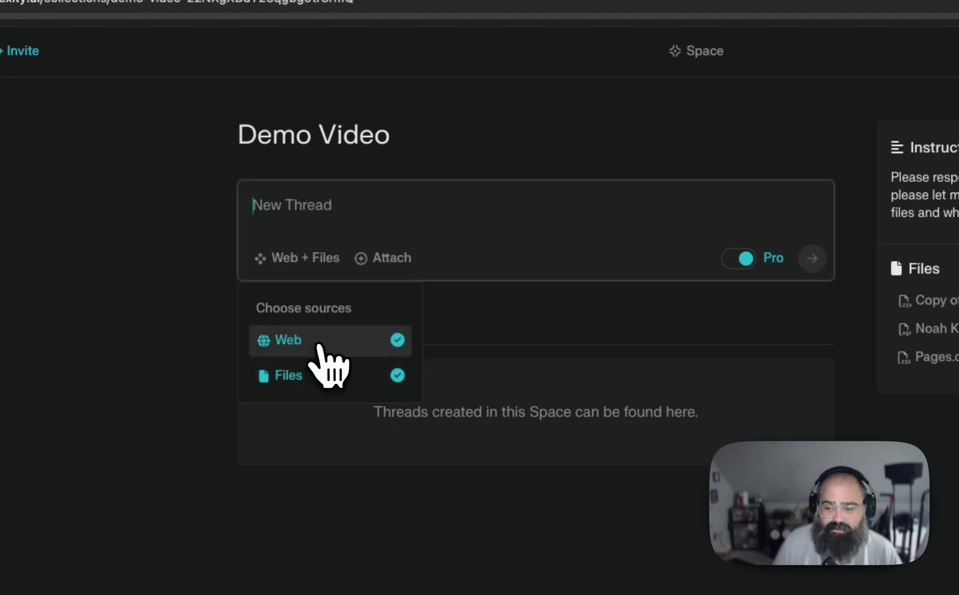
pyautogui.click(435, 210)
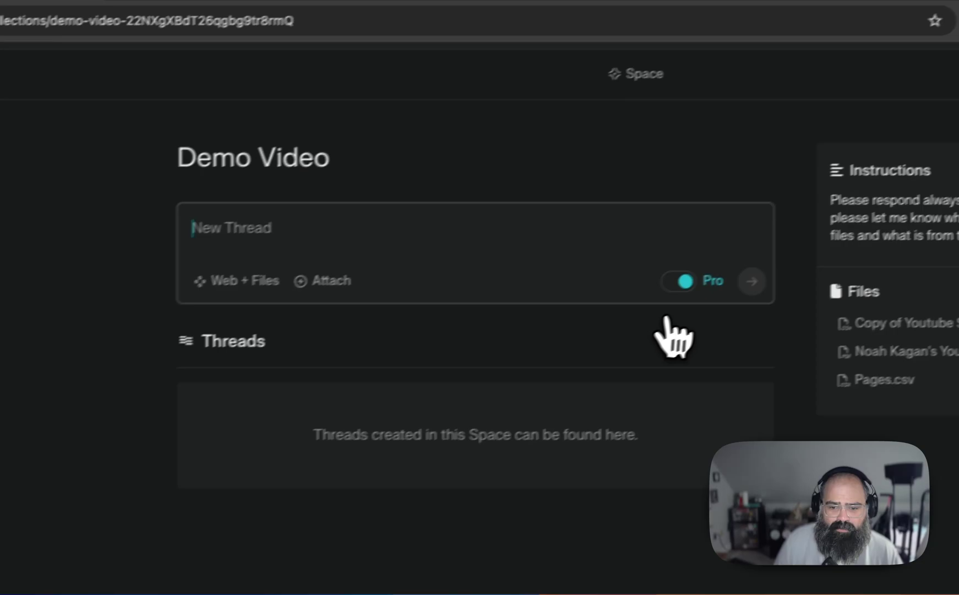
# Step: With Pro search on, ask for the 5 most important steps before launching a YouTube video
pyautogui.click(740, 259)
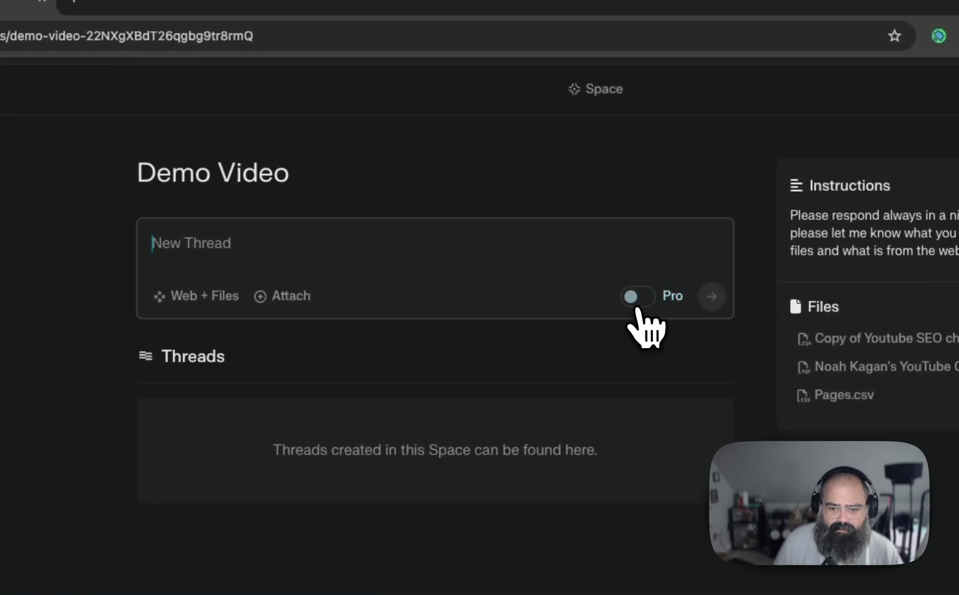
pyautogui.click(636, 306)
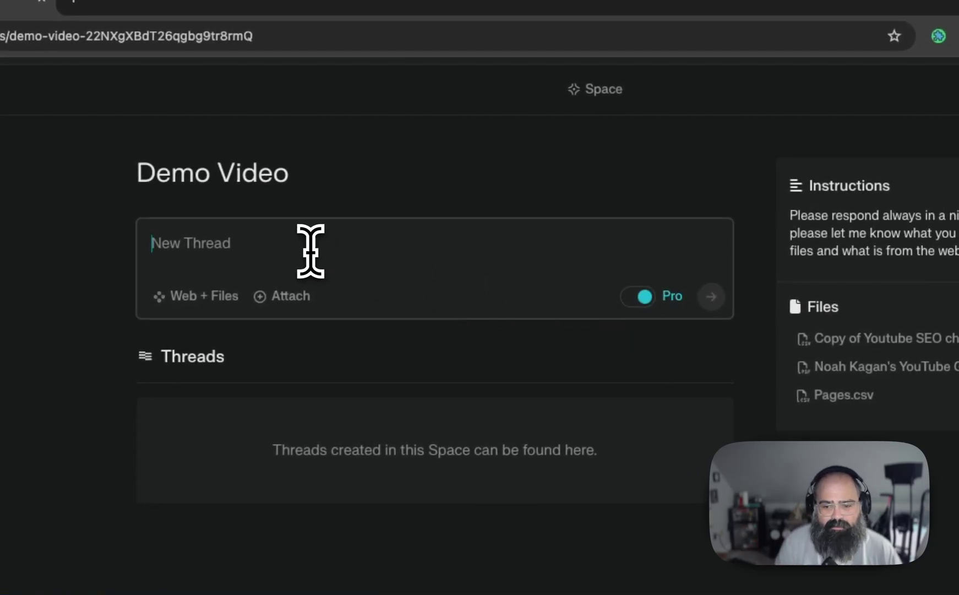
pyautogui.write('Can you give ')
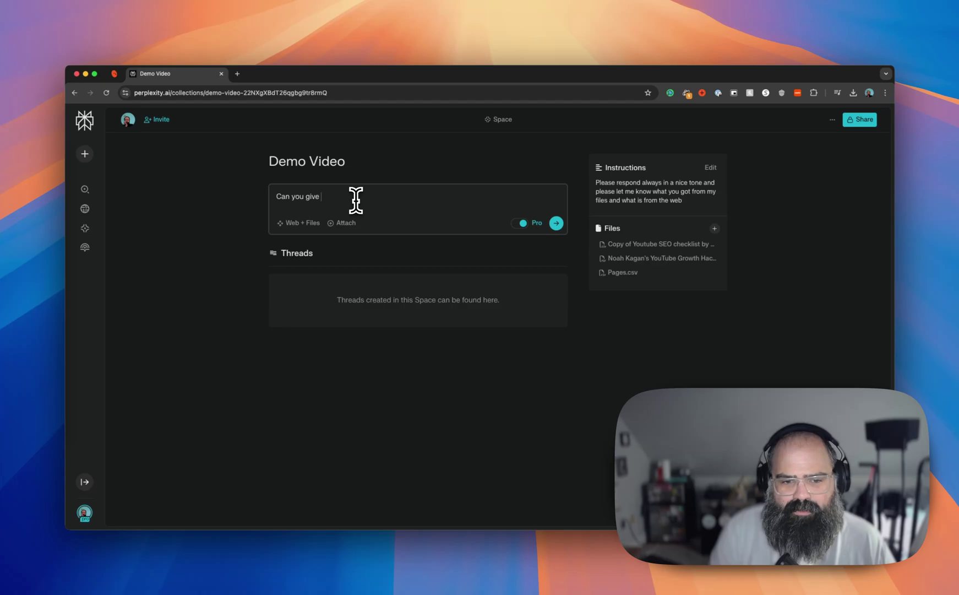
pyautogui.write('me the 5 most important steps before launching a youtube video')
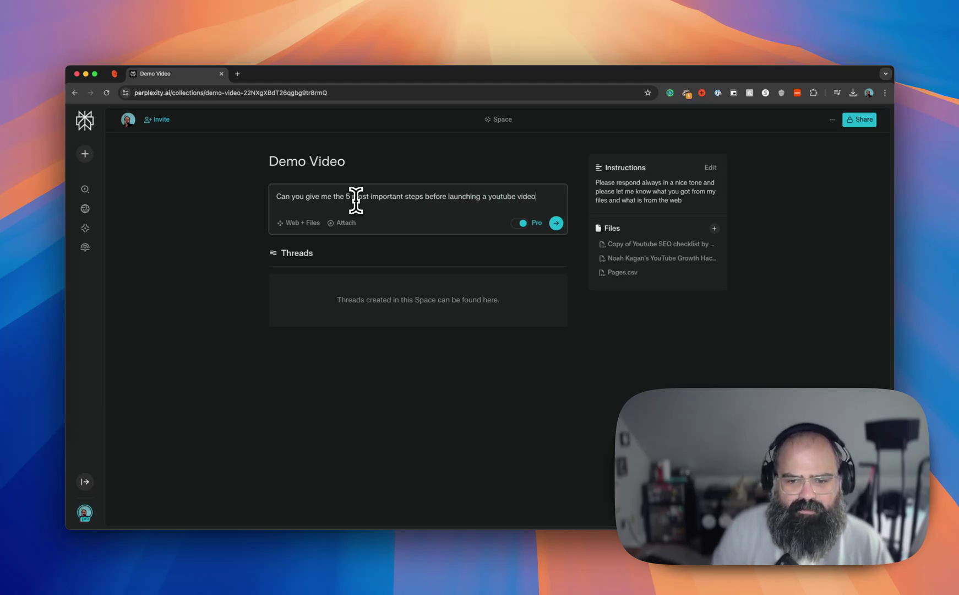
pyautogui.press('Return')
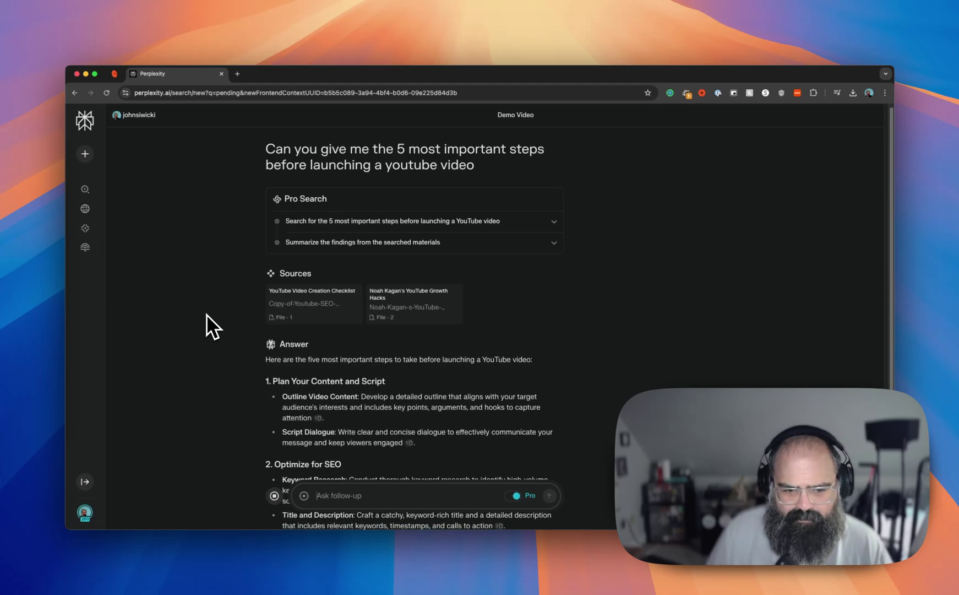
pyautogui.scroll(-1, 207, 314)
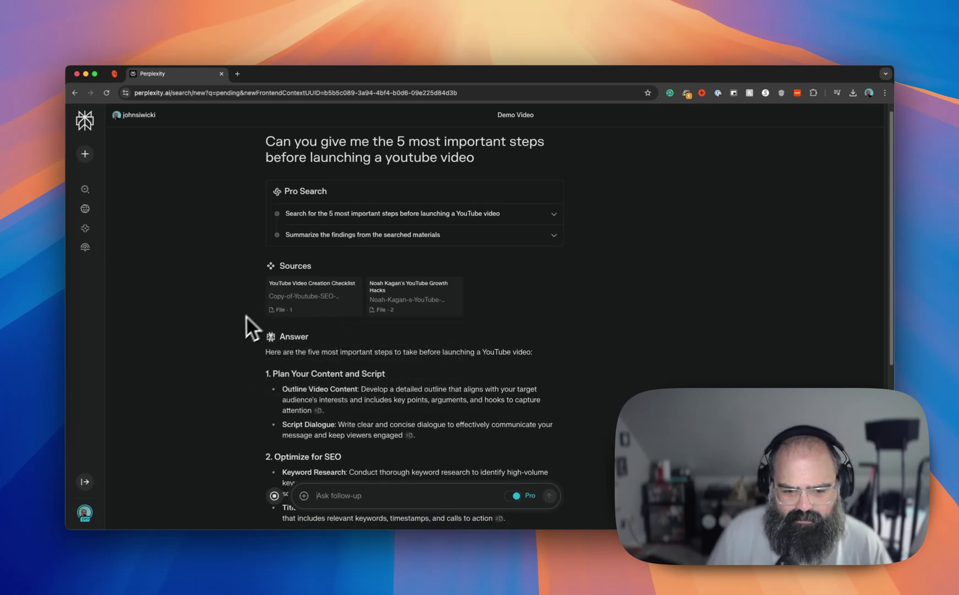
pyautogui.scroll(-3, 243, 331)
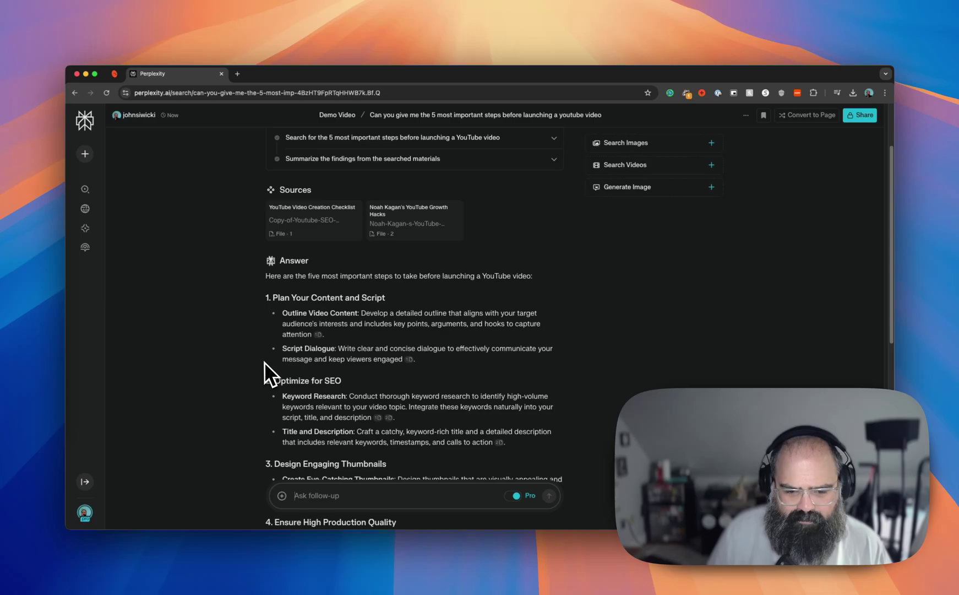
pyautogui.scroll(-2, 264, 362)
pyautogui.moveTo(382, 366)
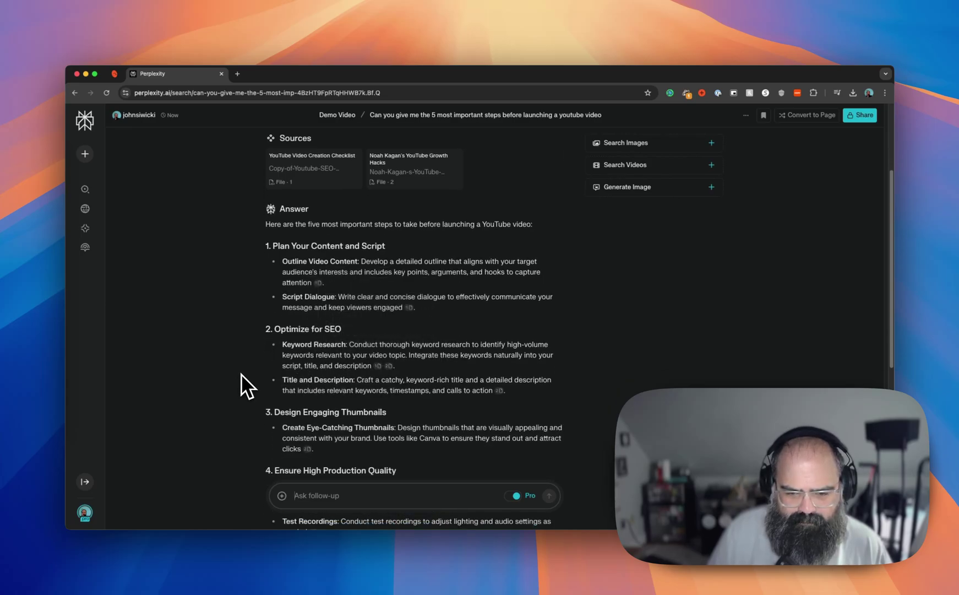
pyautogui.scroll(-4, 241, 374)
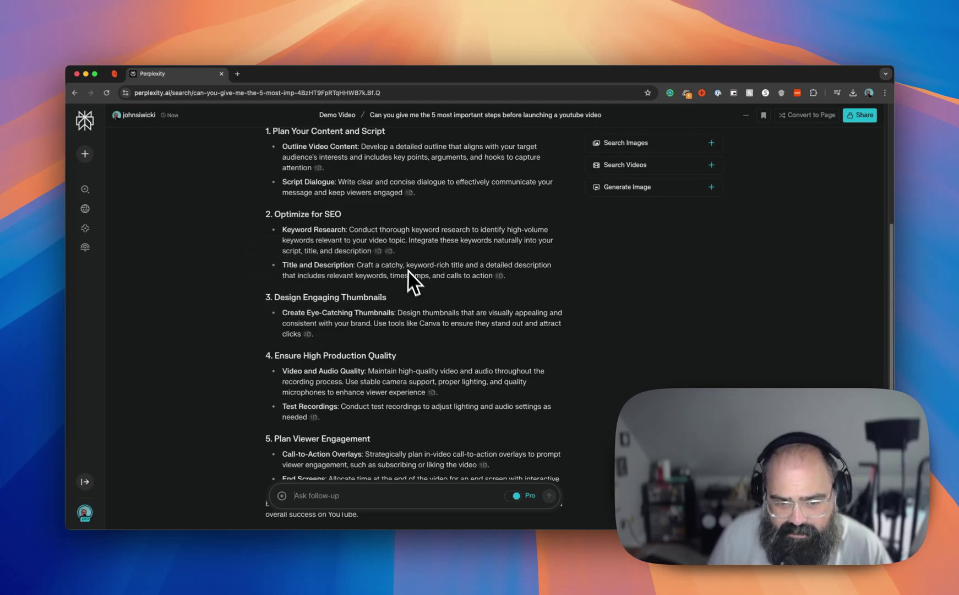
pyautogui.moveTo(379, 250)
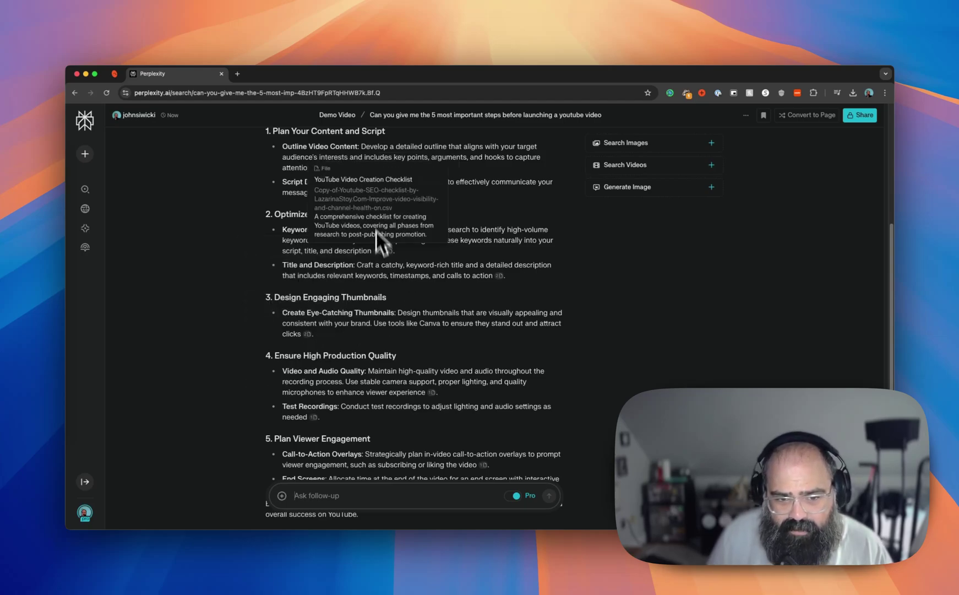
pyautogui.moveTo(331, 217); pyautogui.dragTo(388, 233)
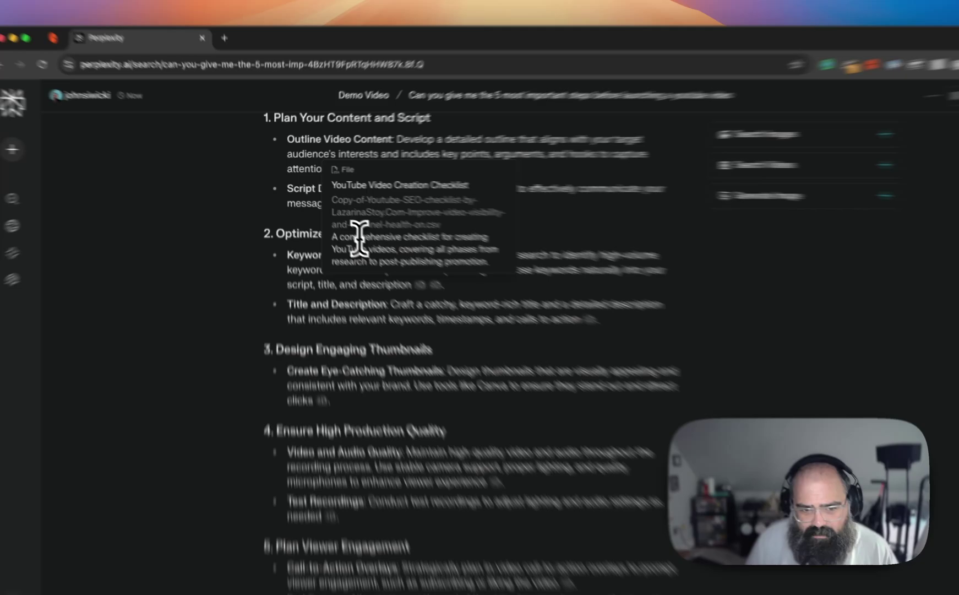
pyautogui.moveTo(507, 303); pyautogui.dragTo(561, 307)
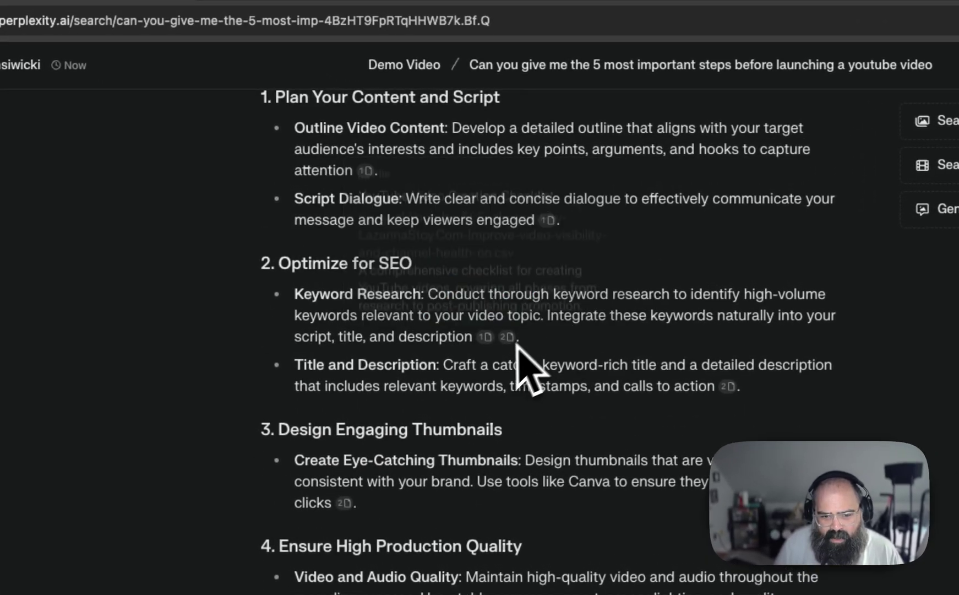
pyautogui.moveTo(485, 336)
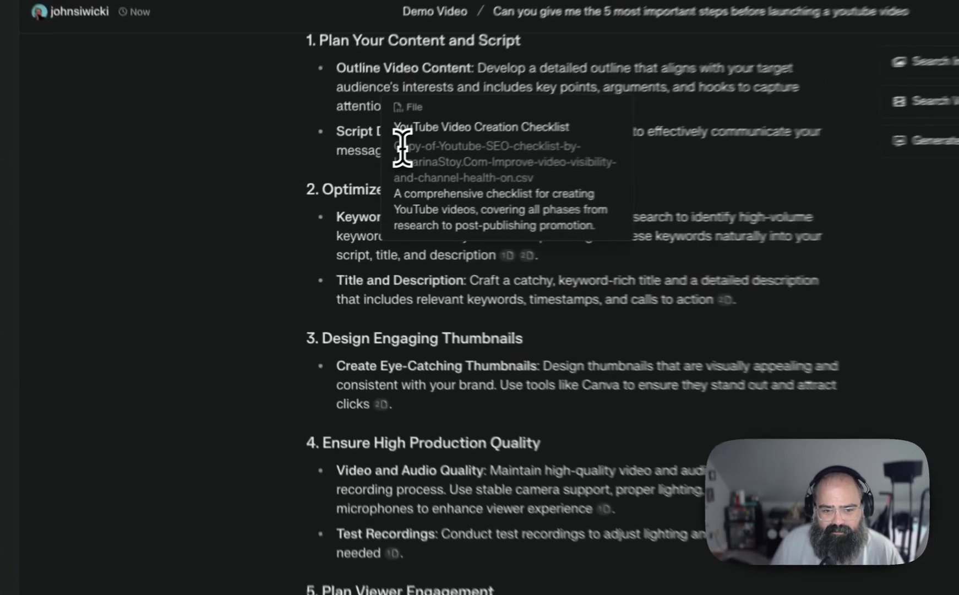
pyautogui.moveTo(315, 189); pyautogui.dragTo(374, 207)
pyautogui.click(535, 171)
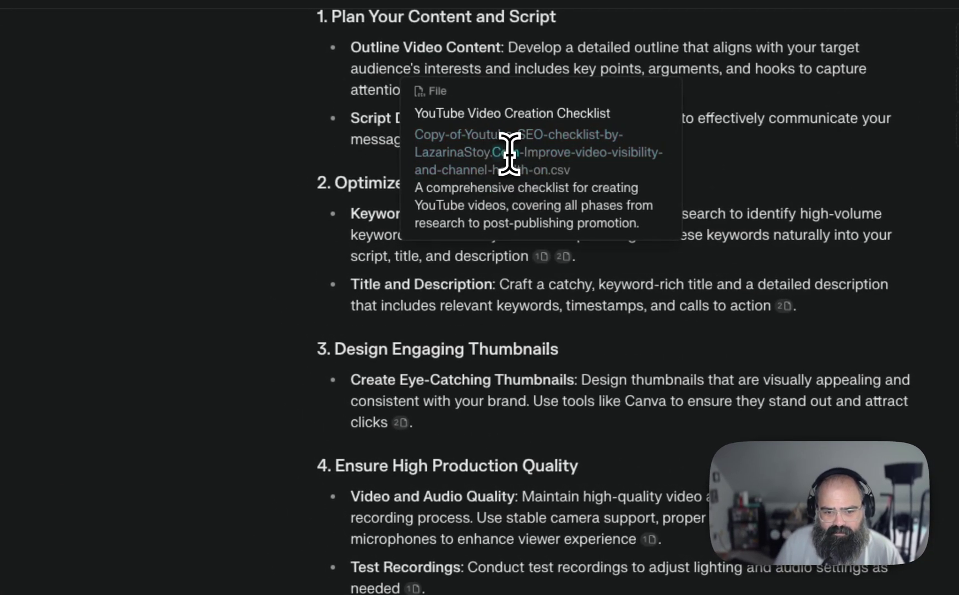
pyautogui.doubleClick(505, 153)
pyautogui.click(439, 170)
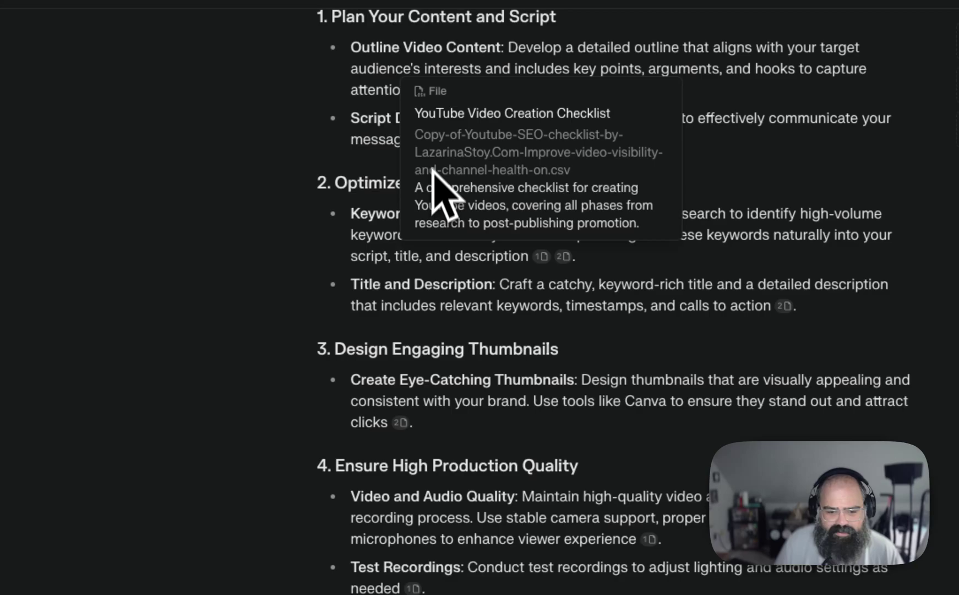
pyautogui.scroll(-5, 561, 353)
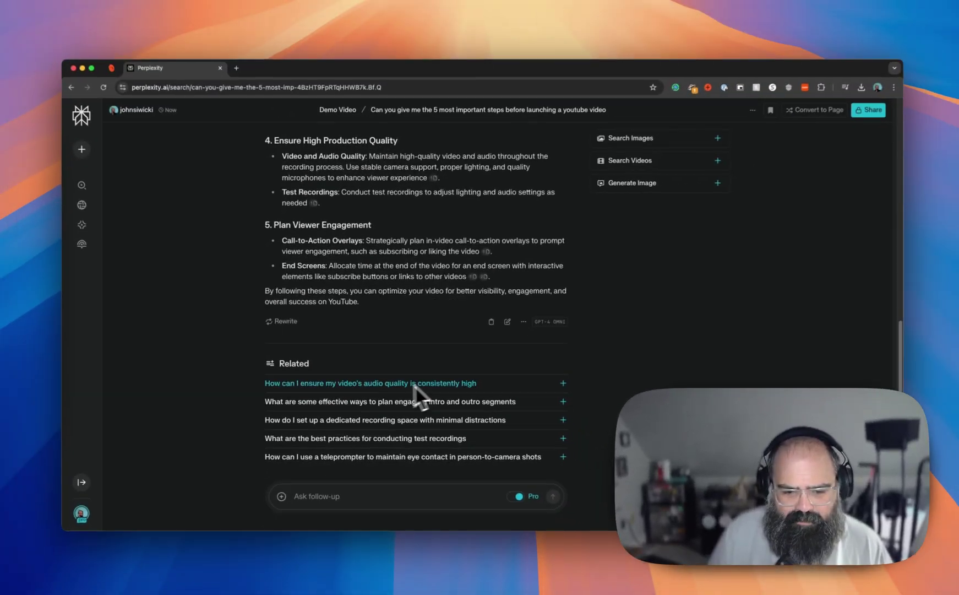
pyautogui.scroll(-1, 416, 387)
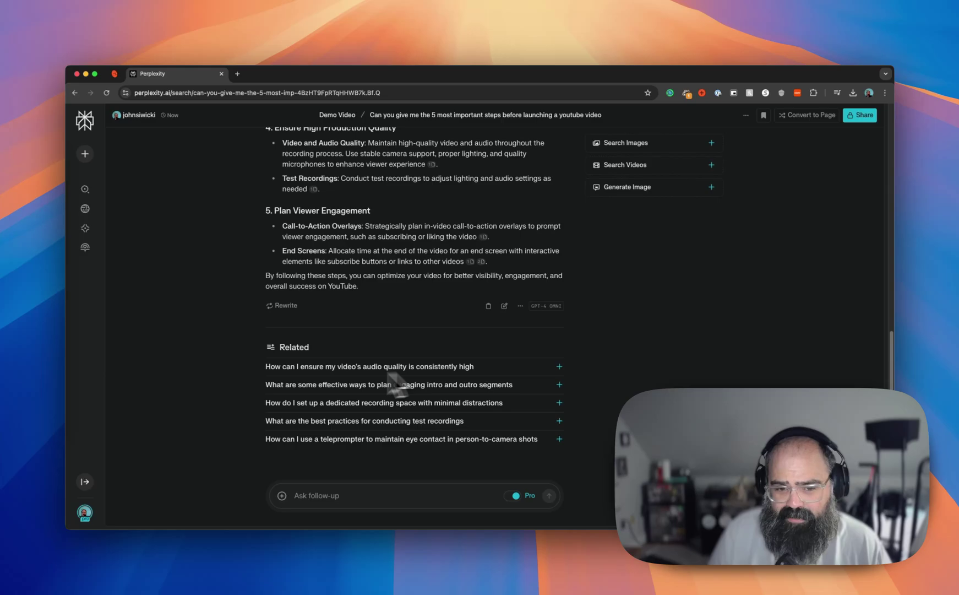
pyautogui.scroll(15, 353, 434)
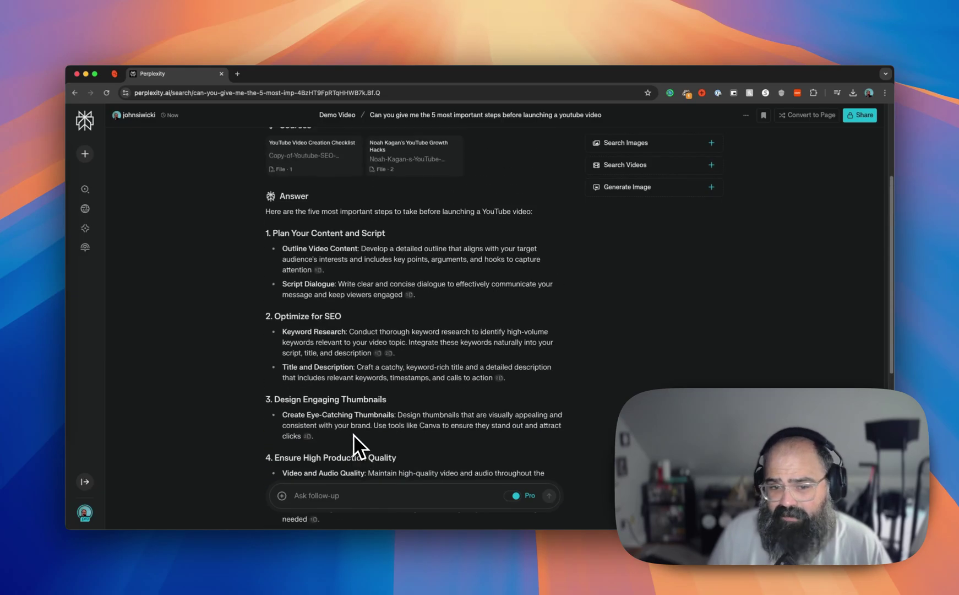
# Step: From the Demo Video space, ask which stack-snacks.com pages are most viewed
pyautogui.click(337, 118)
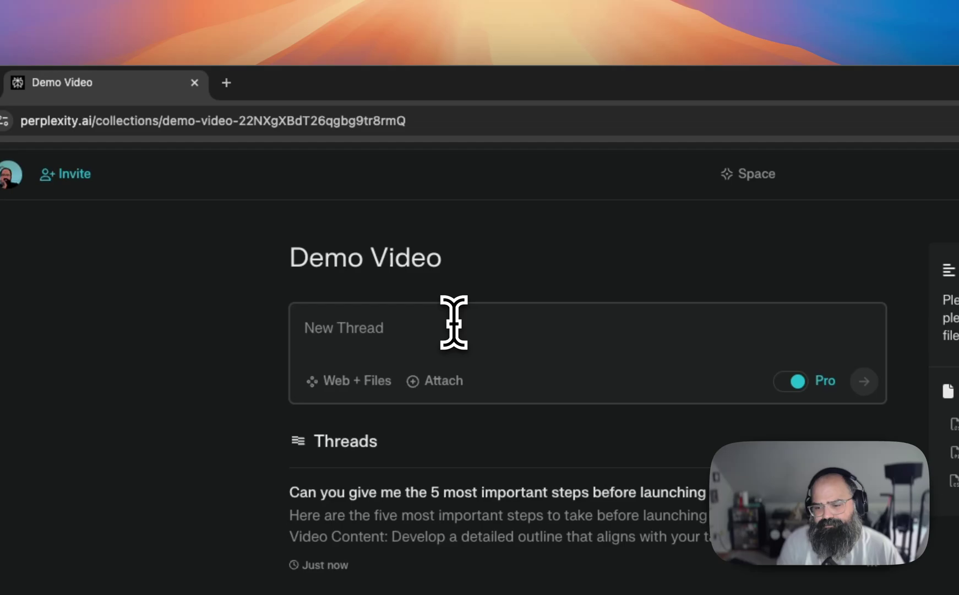
pyautogui.write('What are the mo')
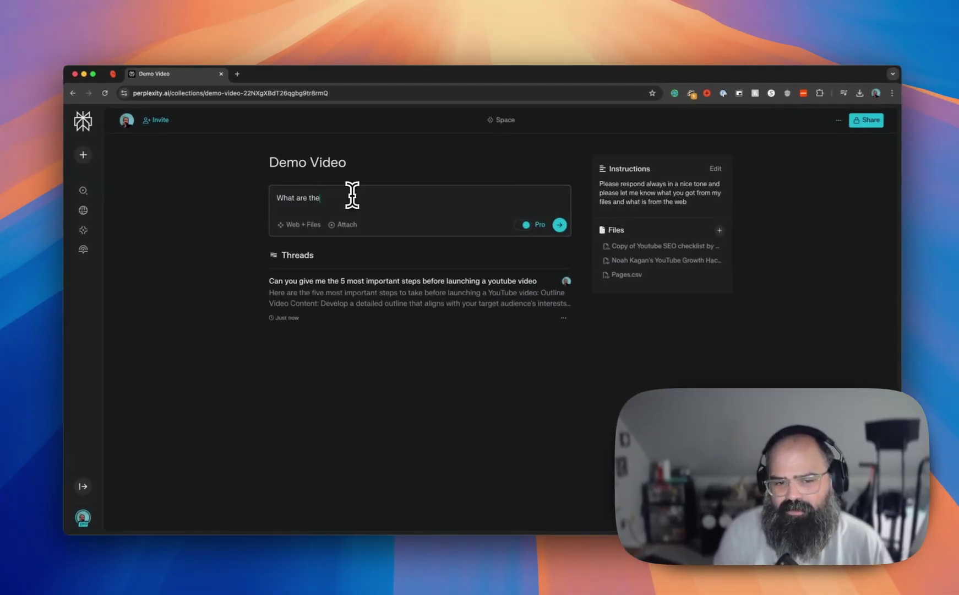
pyautogui.write('s')
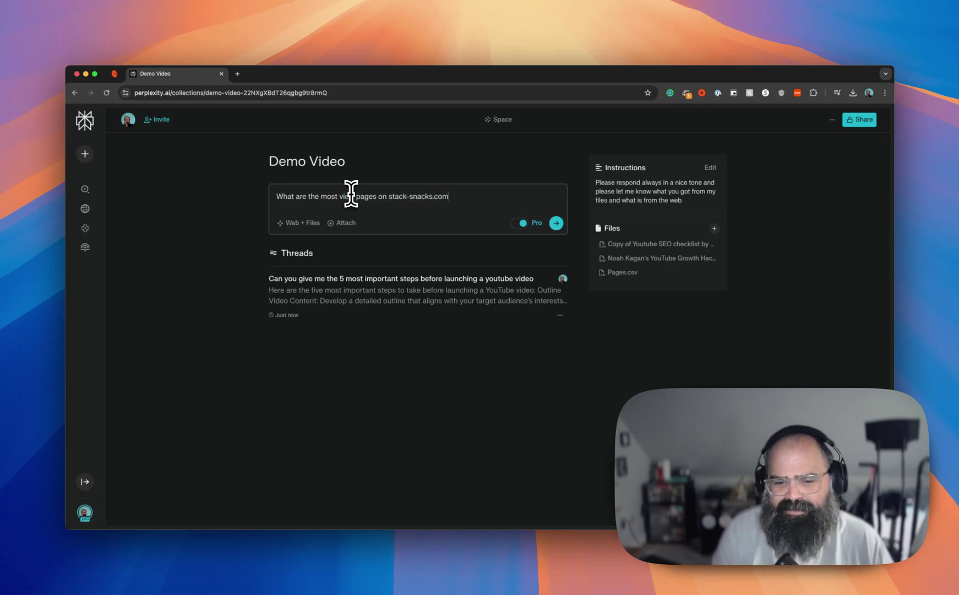
pyautogui.press('Return')
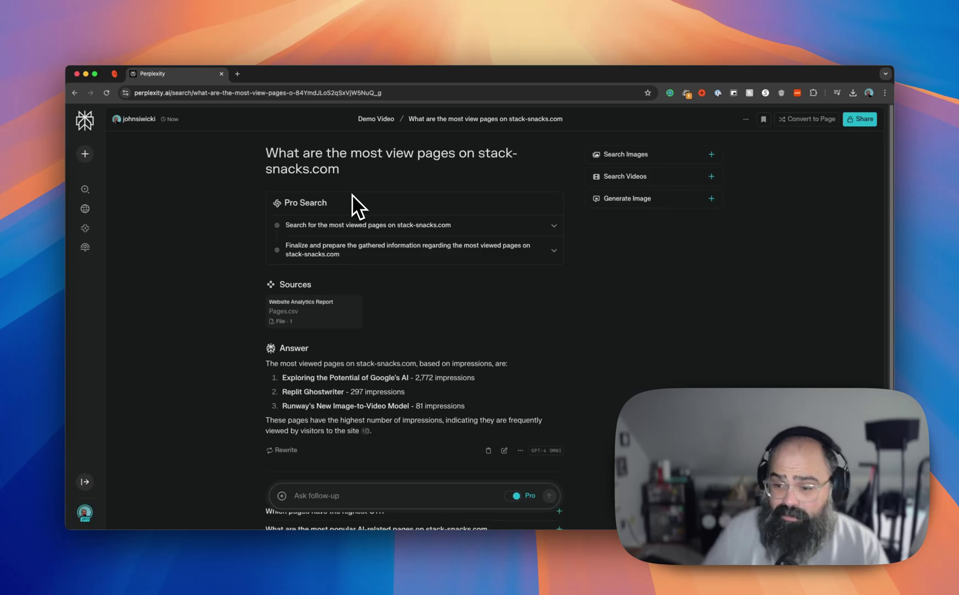
# Step: Review the answer's three most-viewed pages cited from Pages.csv, selecting them in the text
pyautogui.scroll(-5, 299, 273)
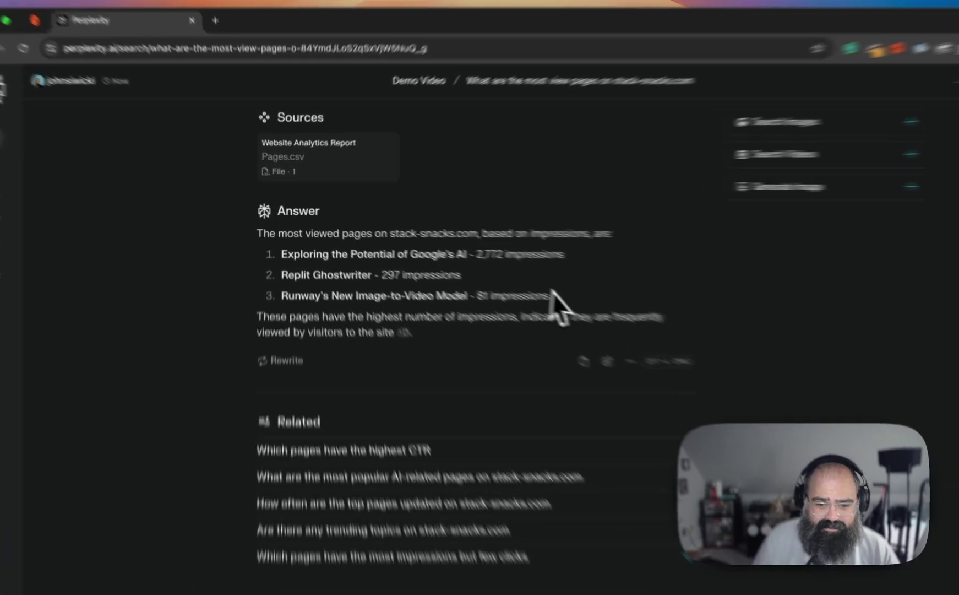
pyautogui.moveTo(463, 262); pyautogui.dragTo(302, 230)
pyautogui.moveTo(320, 272); pyautogui.dragTo(257, 248)
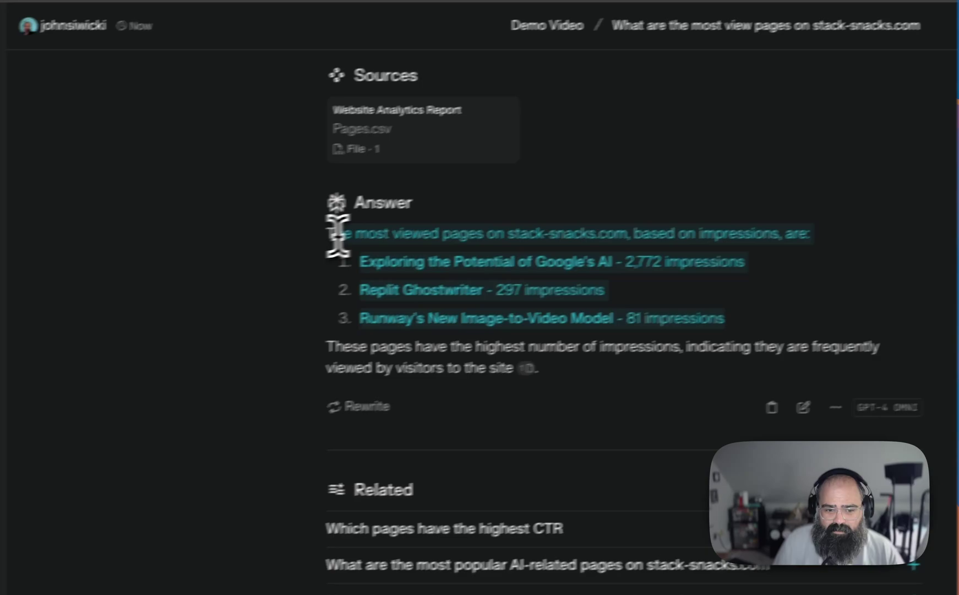
pyautogui.click(338, 268)
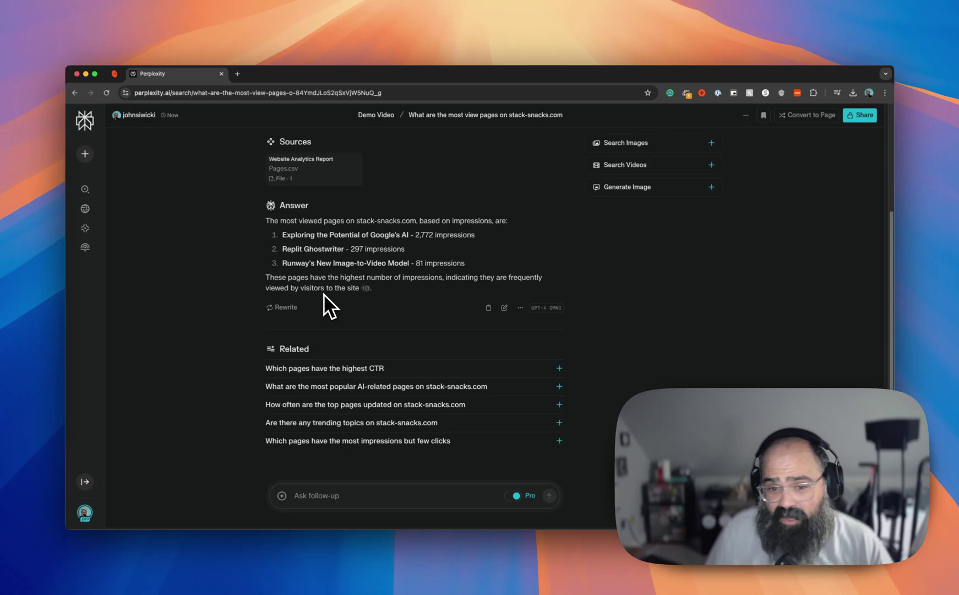
pyautogui.scroll(3, 324, 293)
# Step: Return to Demo Video and confirm new threads search Web + Files
pyautogui.click(368, 123)
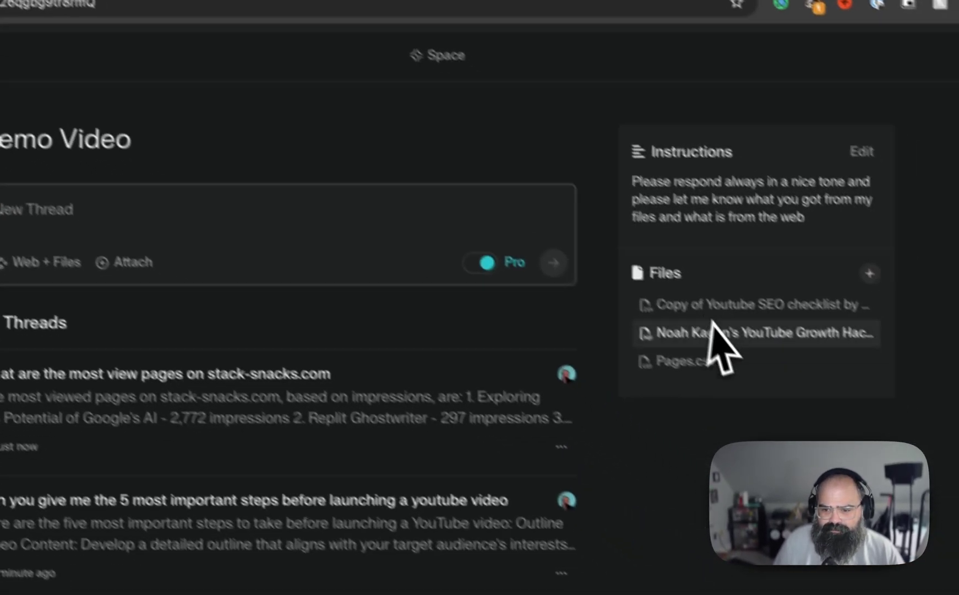
pyautogui.click(31, 274)
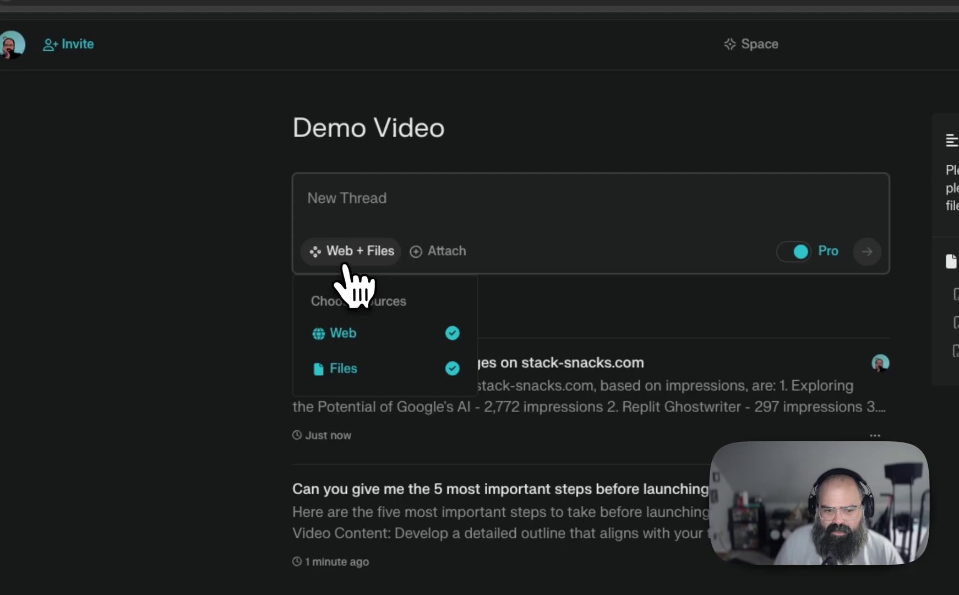
pyautogui.click(345, 265)
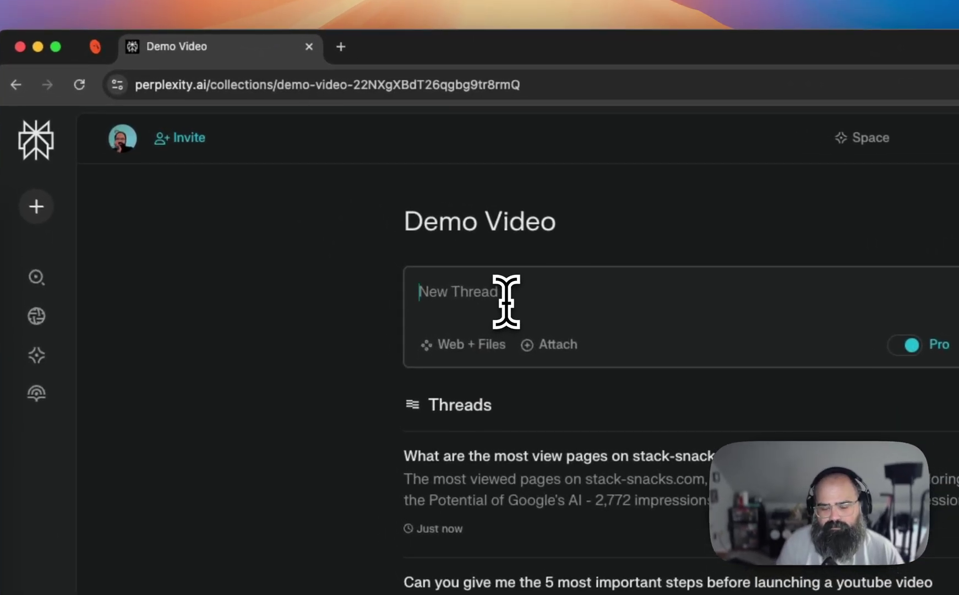
# Step: Ask 'What are the steps to Youtube Monitization?' in a new thread
pyautogui.write('What ')
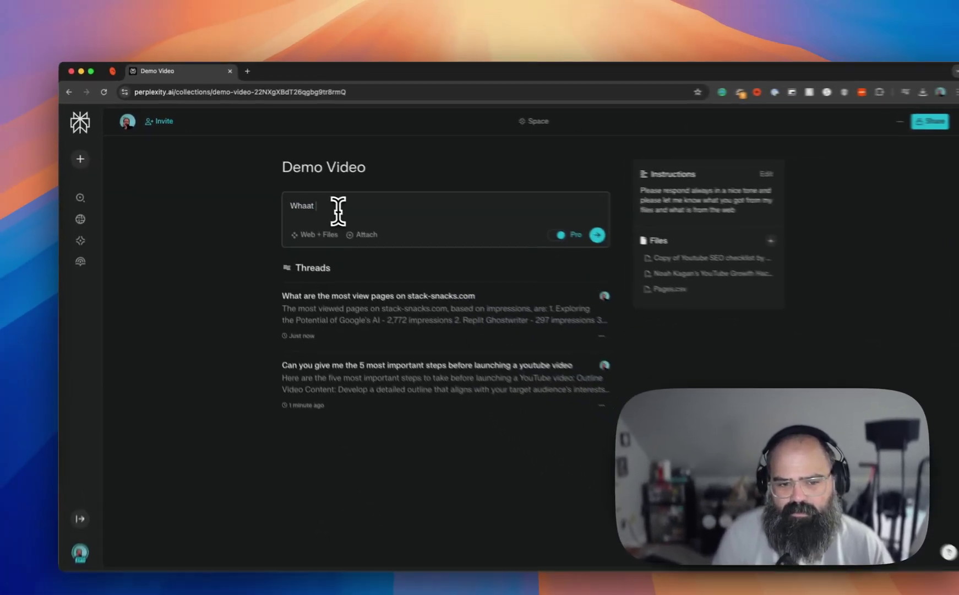
pyautogui.write('are the steps')
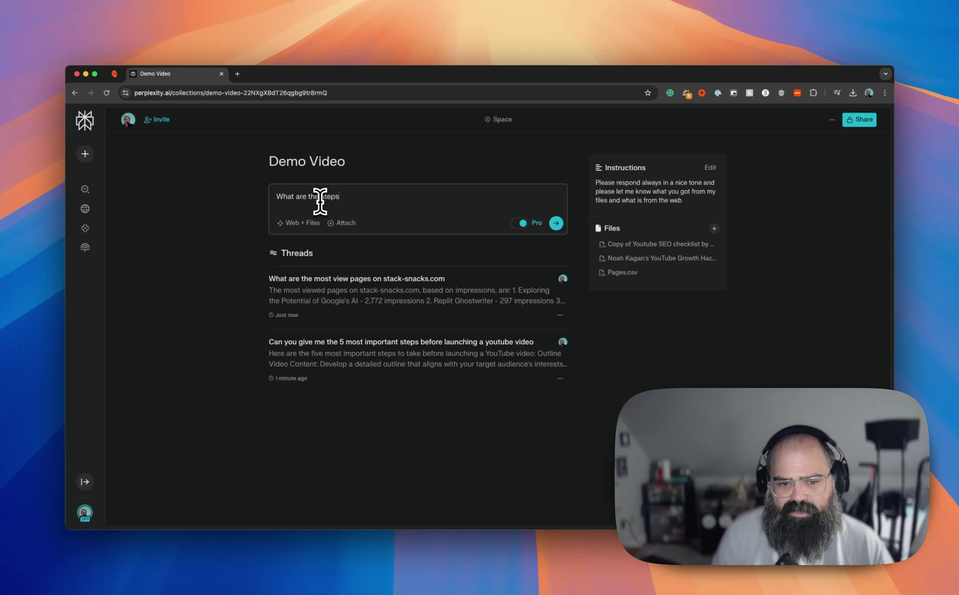
pyautogui.write(' to Youtube Mon')
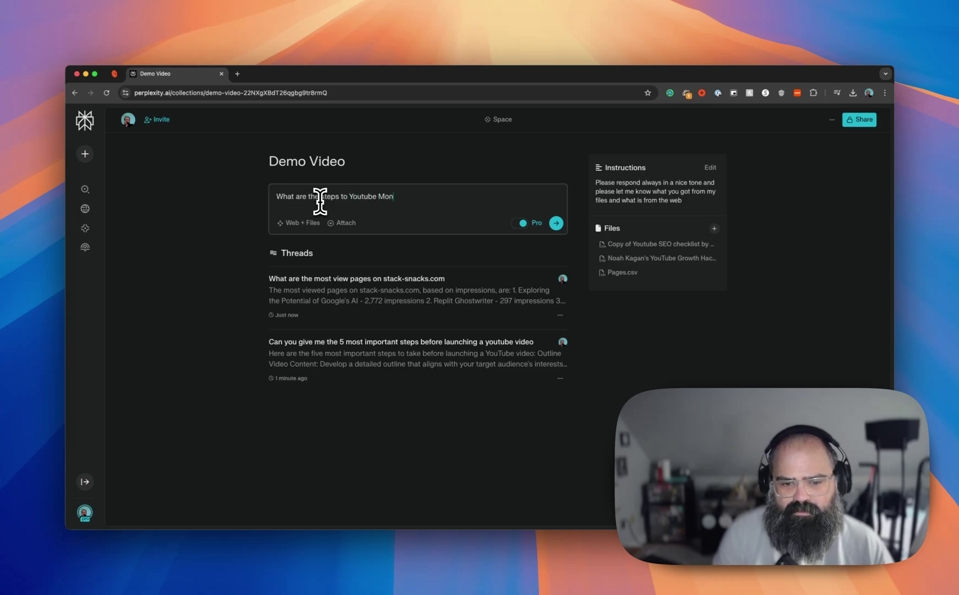
pyautogui.write('itizations?')
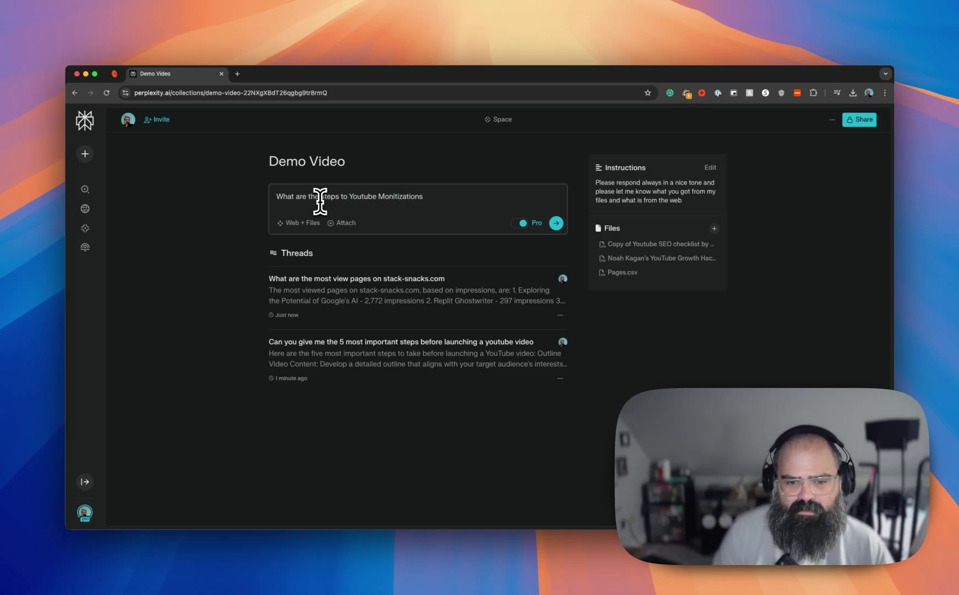
pyautogui.press('BackSpace')
pyautogui.write('?')
pyautogui.press('Return')
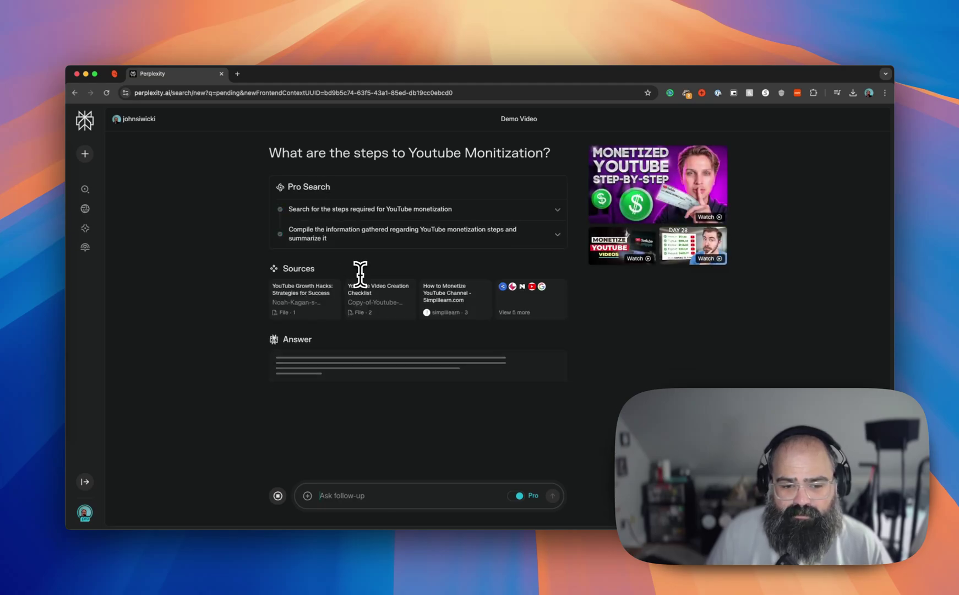
pyautogui.moveTo(331, 288)
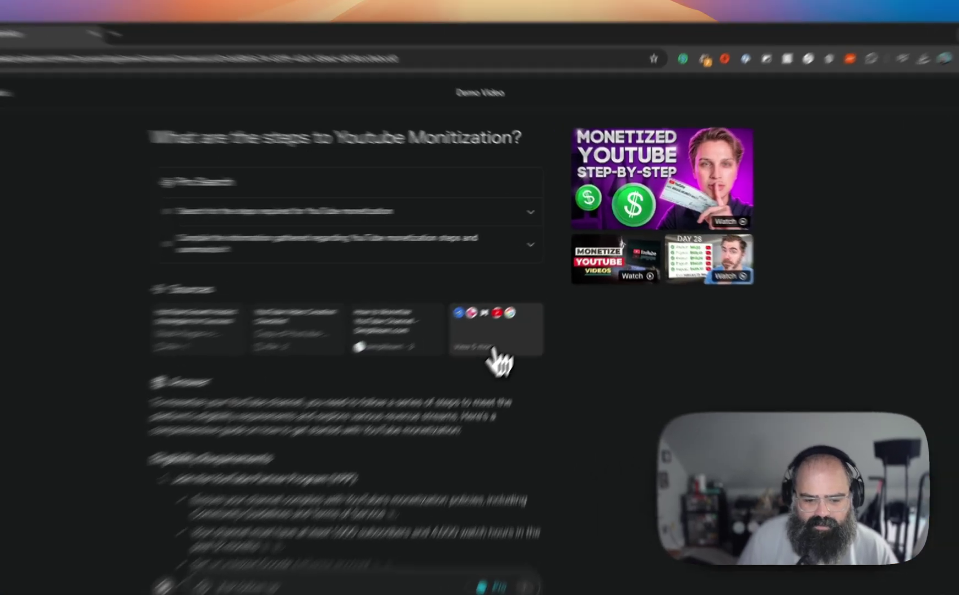
# Step: Review the answer's eight sources and scroll through the monetization steps
pyautogui.click(528, 317)
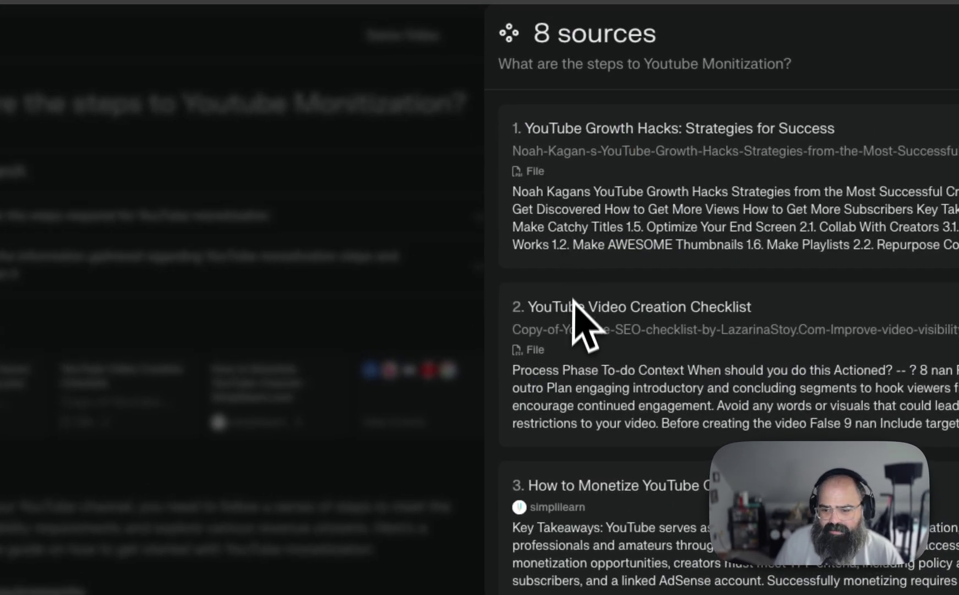
pyautogui.scroll(-5, 573, 321)
pyautogui.click(451, 453)
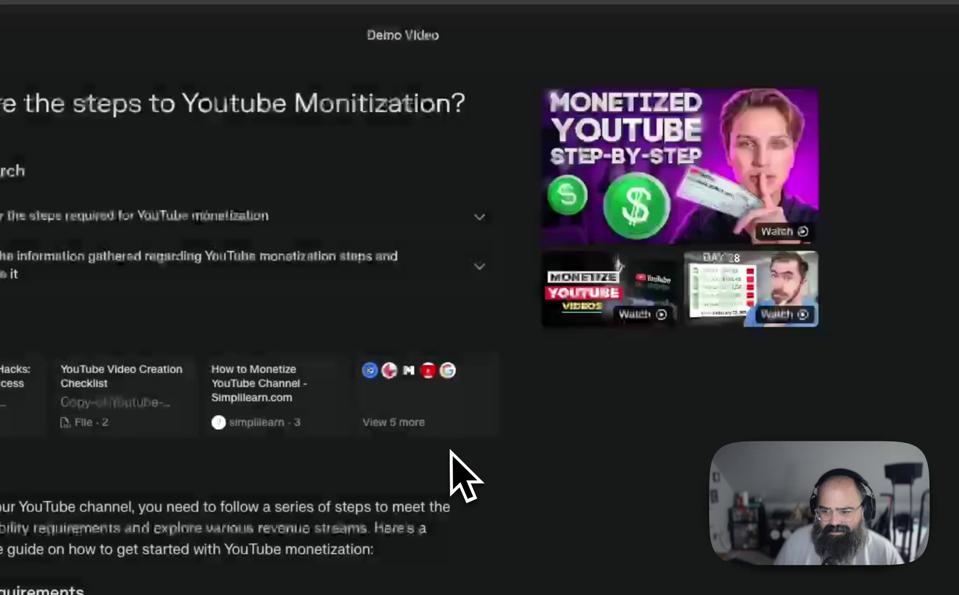
pyautogui.scroll(-3, 450, 460)
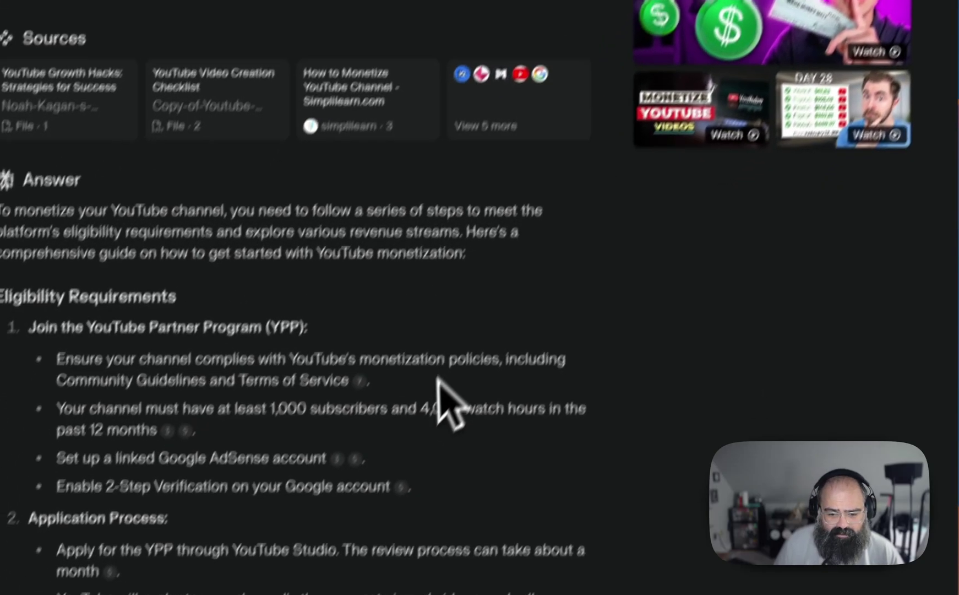
pyautogui.scroll(-2, 386, 556)
pyautogui.scroll(-5, 486, 359)
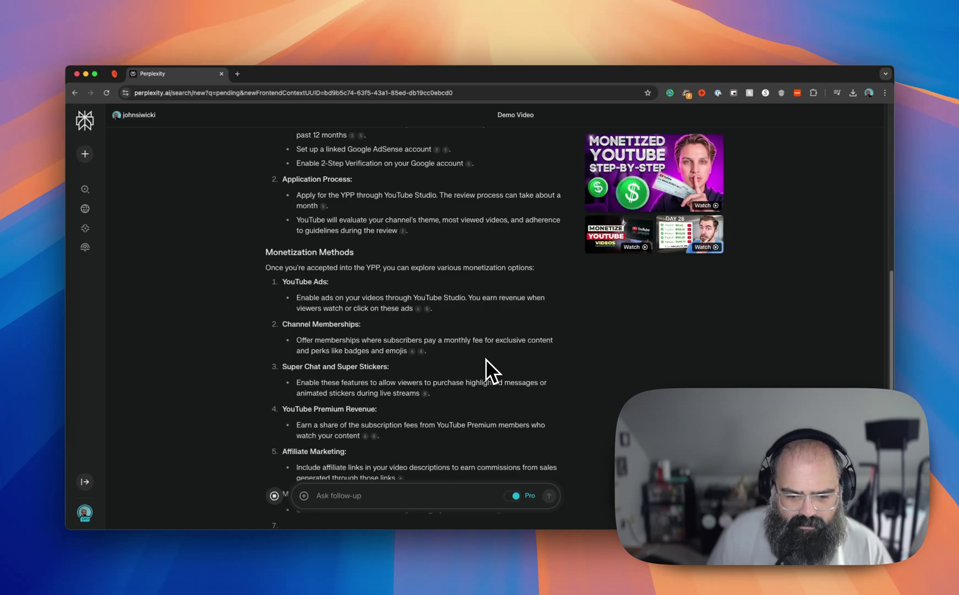
pyautogui.scroll(-3, 485, 359)
pyautogui.scroll(-2, 467, 372)
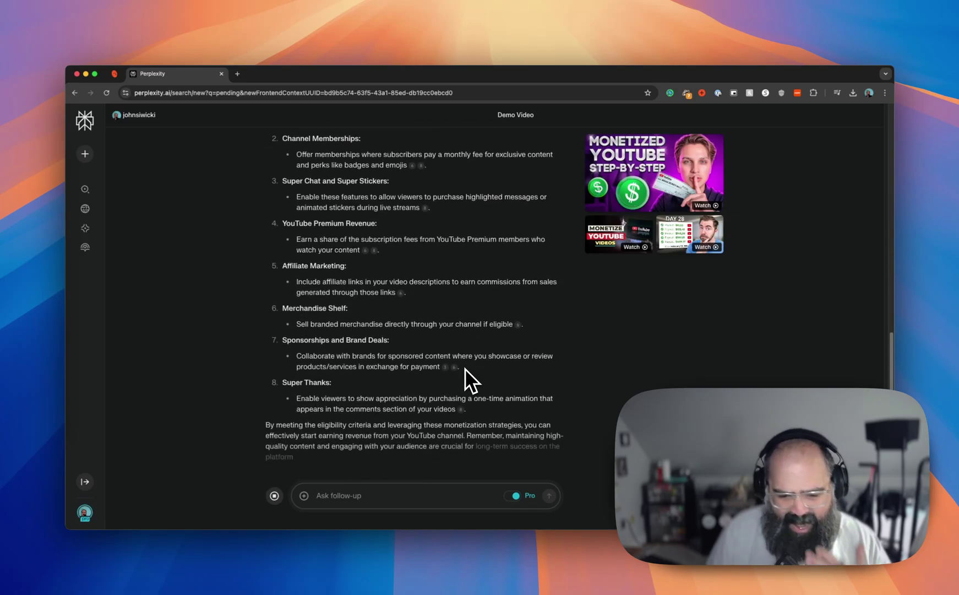
pyautogui.scroll(-5, 463, 366)
pyautogui.scroll(7, 463, 366)
pyautogui.scroll(9, 462, 363)
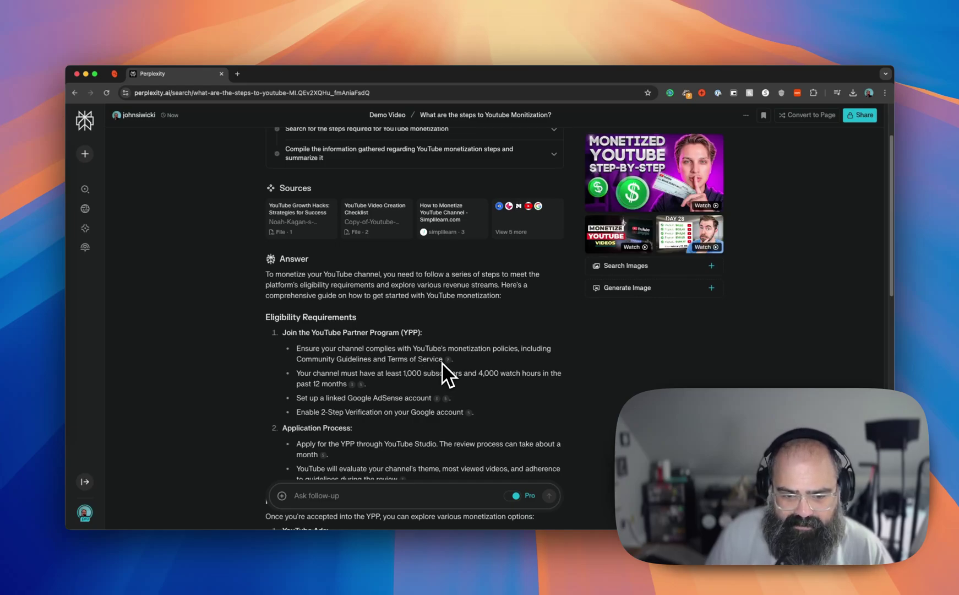
pyautogui.scroll(3, 442, 362)
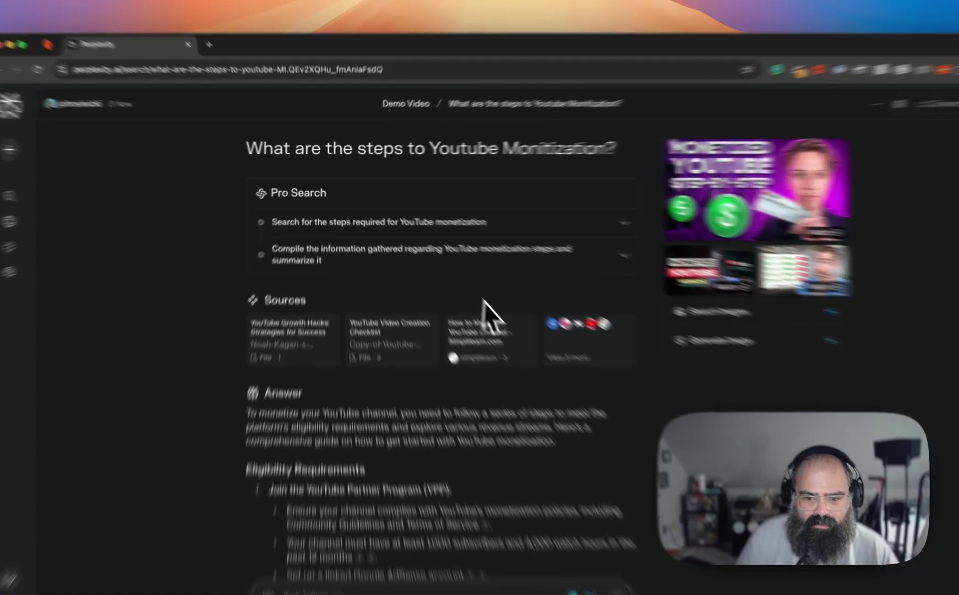
# Step: Inspect the Pro Search compile and search steps, then go back to the Demo Video space
pyautogui.click(495, 237)
pyautogui.click(478, 211)
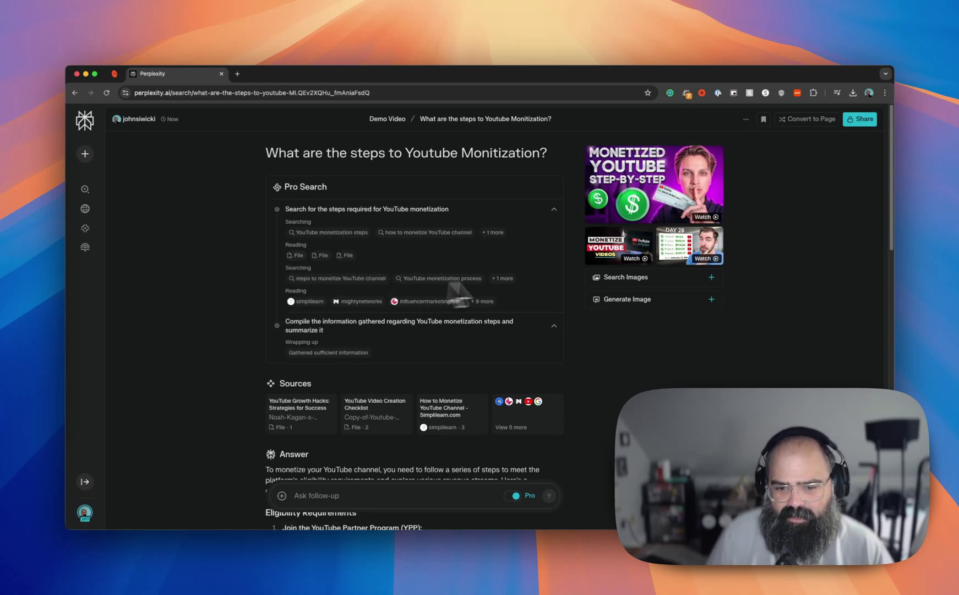
pyautogui.moveTo(453, 302)
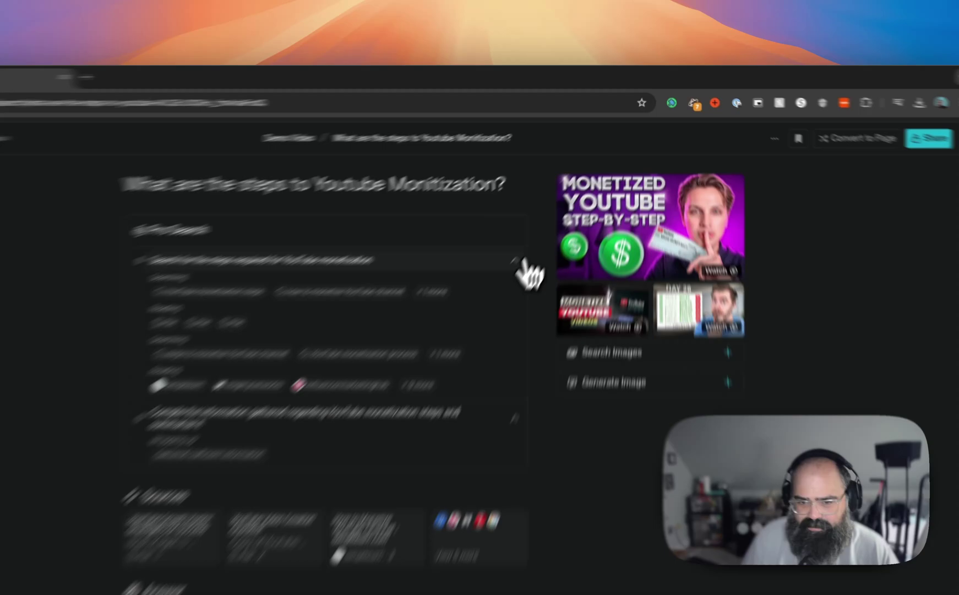
pyautogui.click(554, 209)
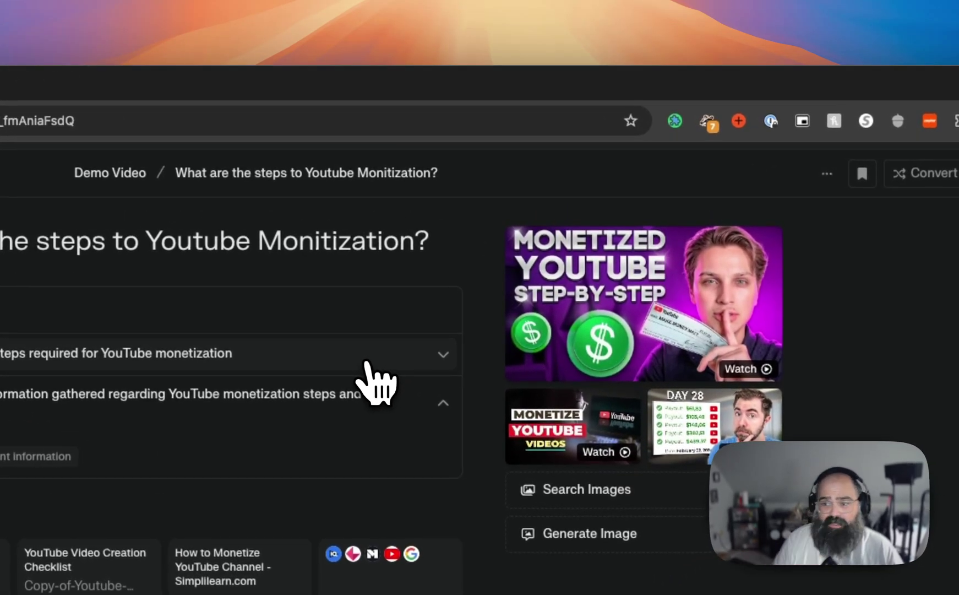
pyautogui.click(110, 172)
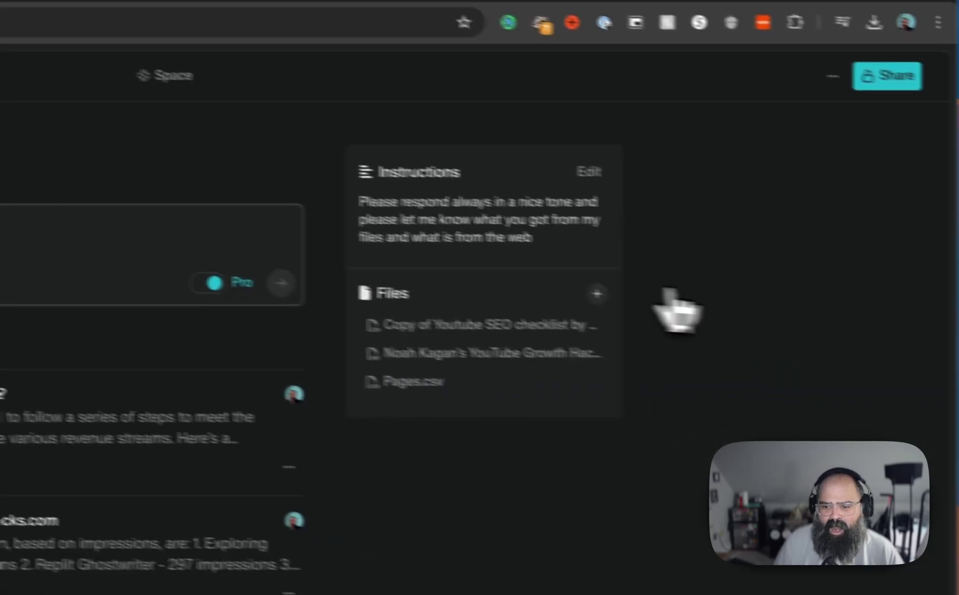
# Step: Remove Pages.csv from the space's files, keeping the two YouTube documents
pyautogui.click(550, 306)
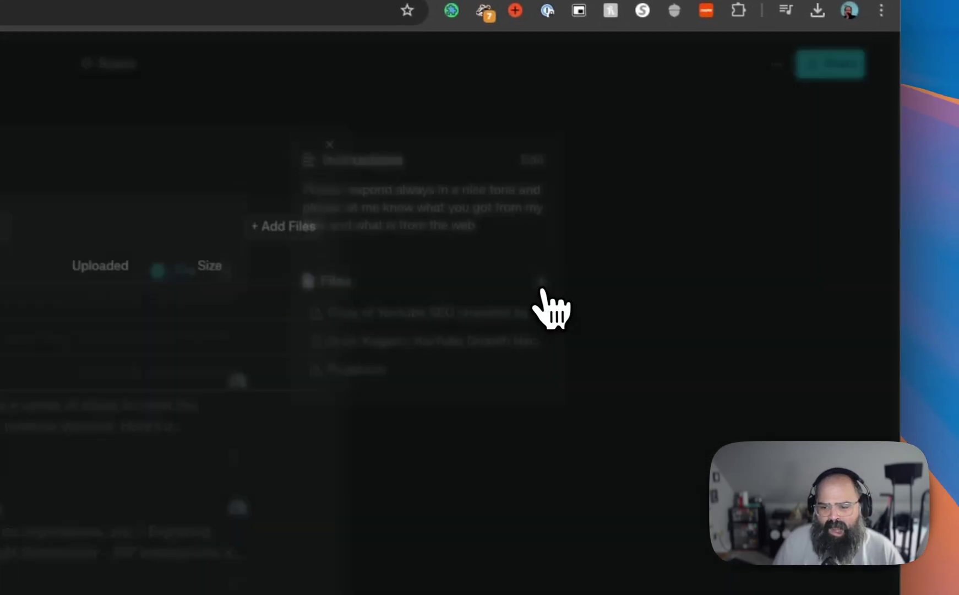
pyautogui.click(482, 331)
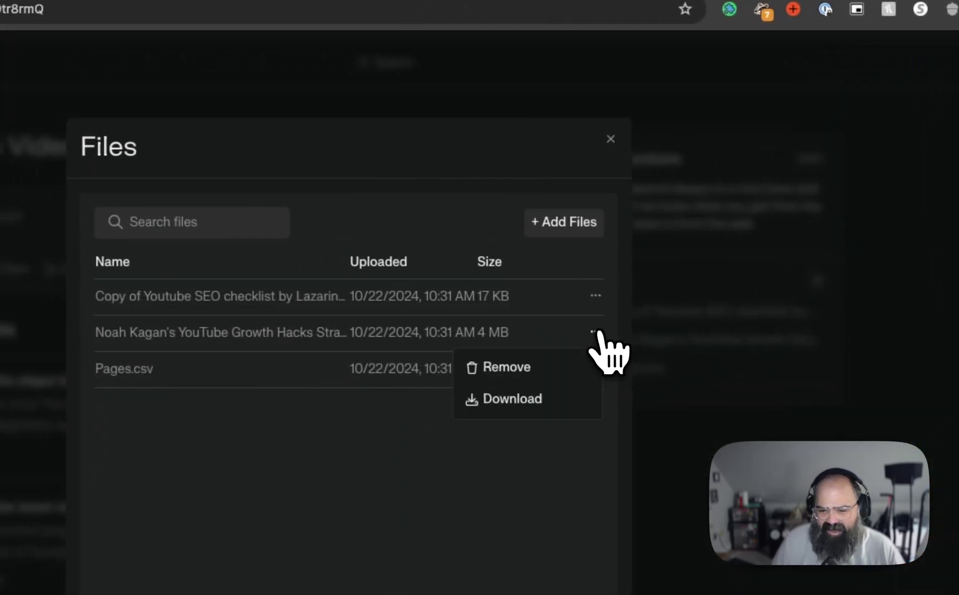
pyautogui.click(482, 332)
pyautogui.click(597, 371)
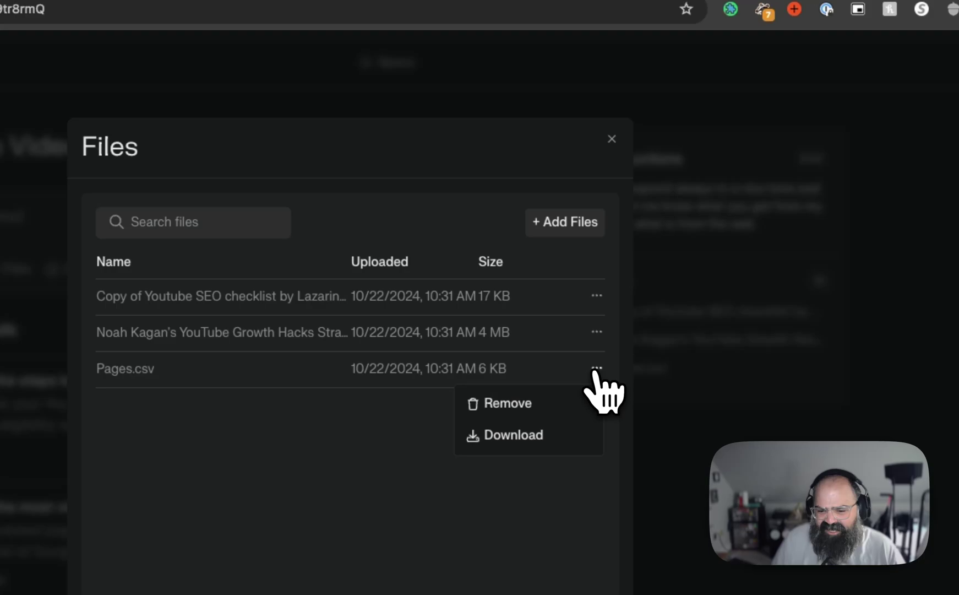
pyautogui.click(596, 372)
pyautogui.click(597, 370)
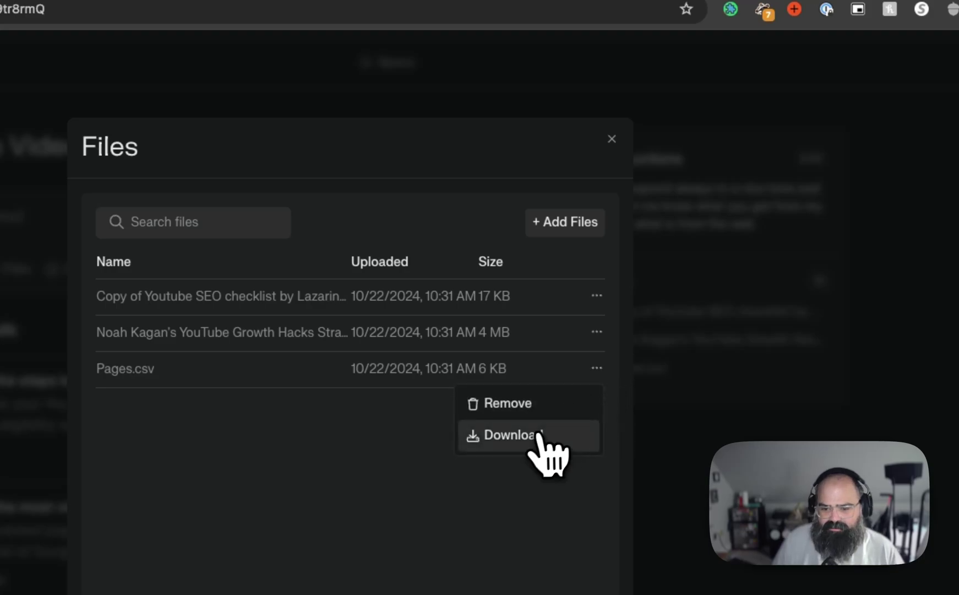
pyautogui.click(539, 407)
pyautogui.click(612, 139)
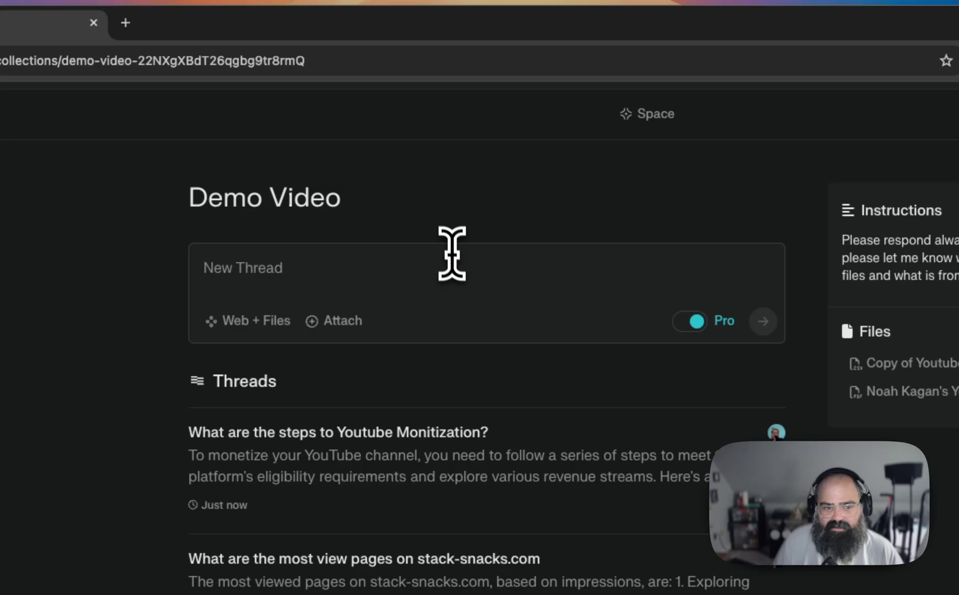
pyautogui.click(381, 255)
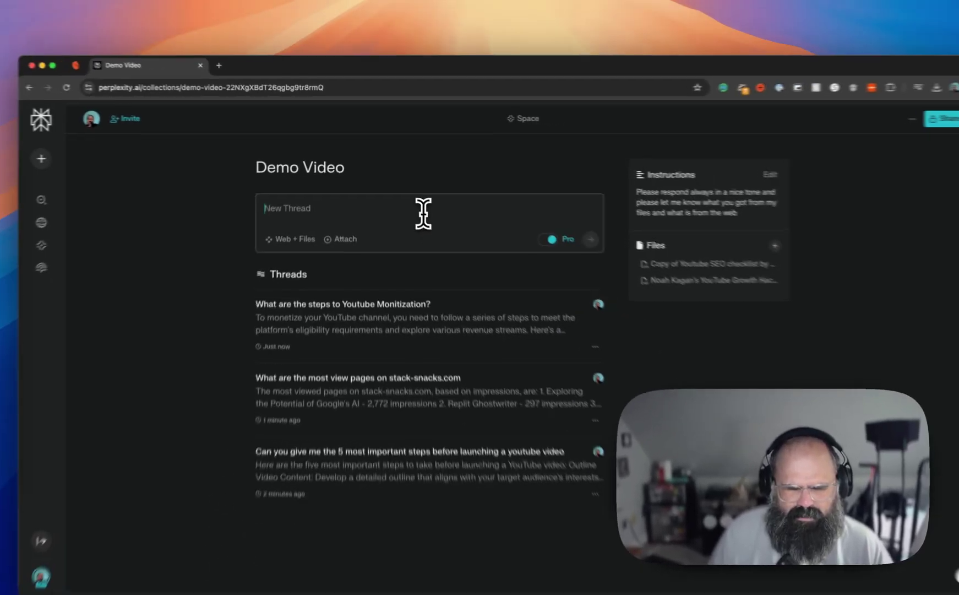
# Step: Ask 'I am a new youtube what are the best things to do before posting a video' and read the answer
pyautogui.write('I am a ne')
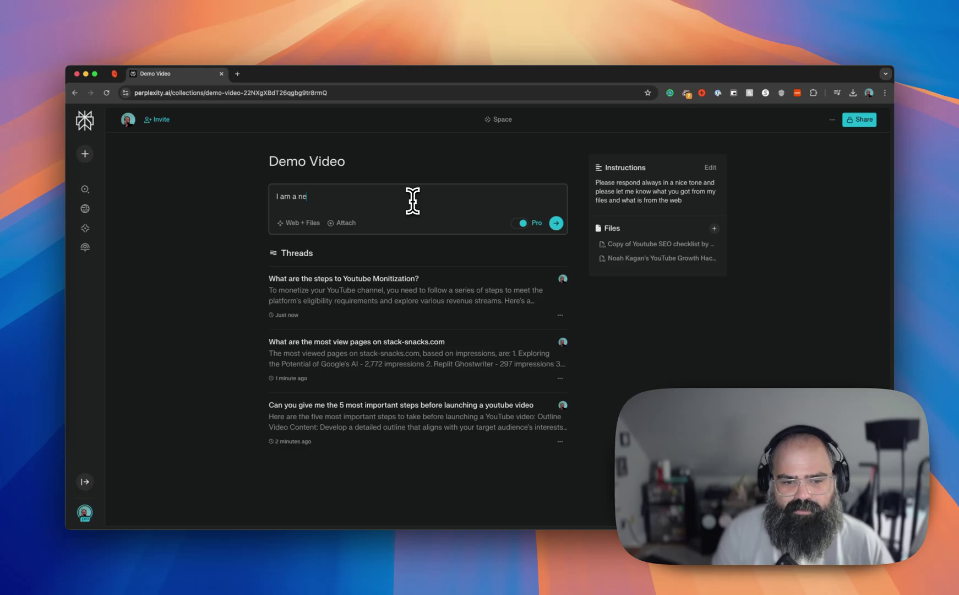
pyautogui.write('w youtube what a')
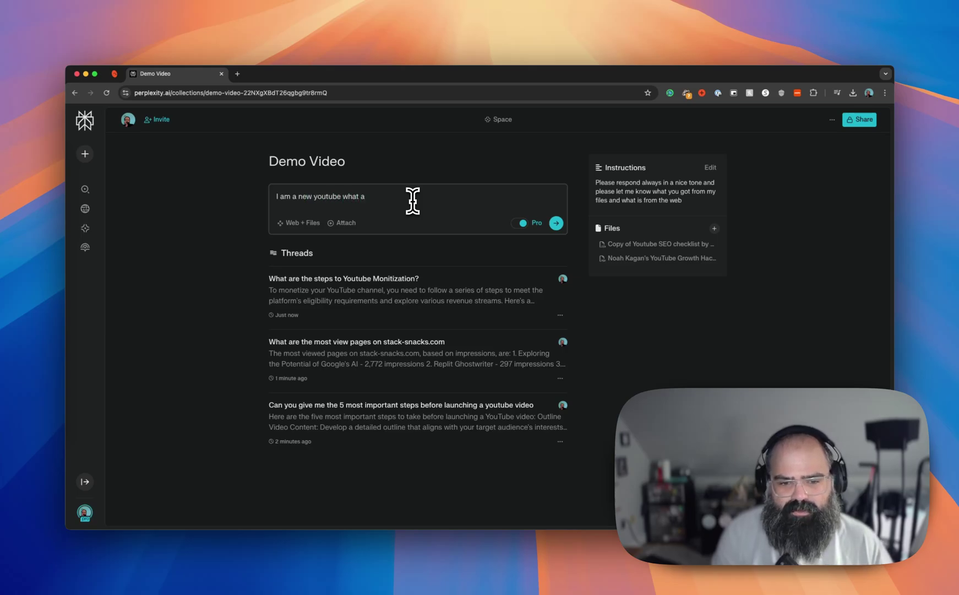
pyautogui.write('re the best things t')
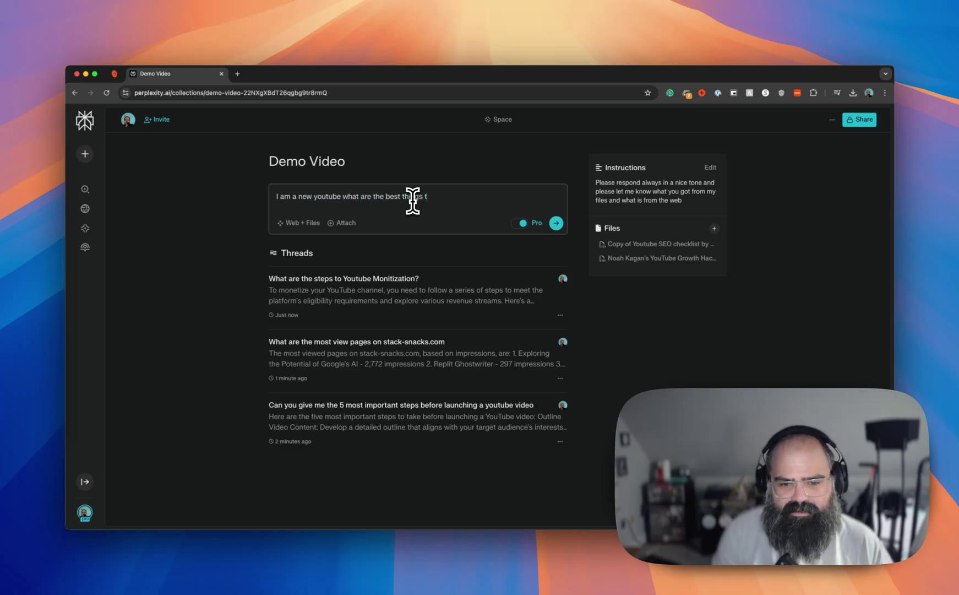
pyautogui.write('o do before pos')
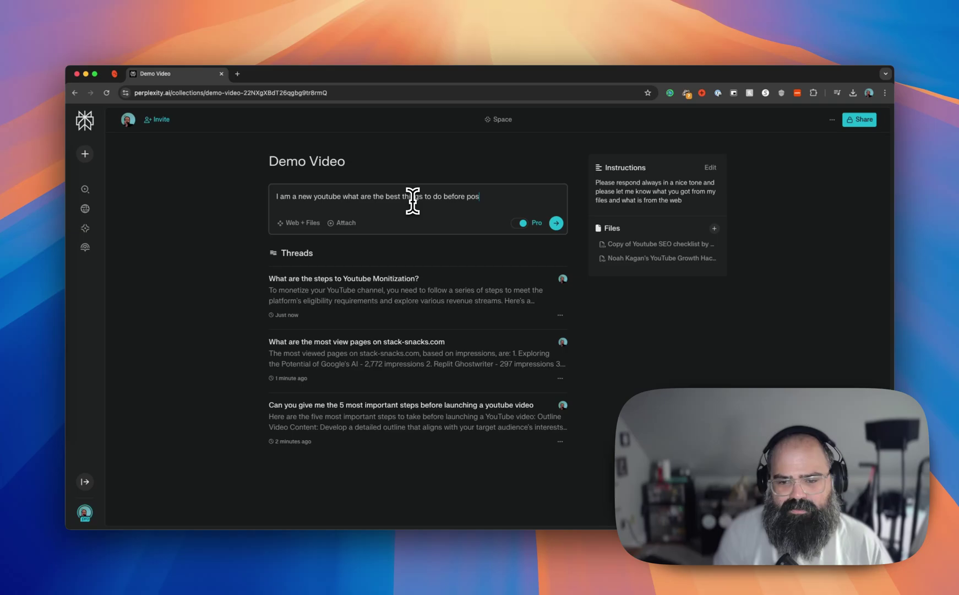
pyautogui.write('ting a video')
pyautogui.press('Return')
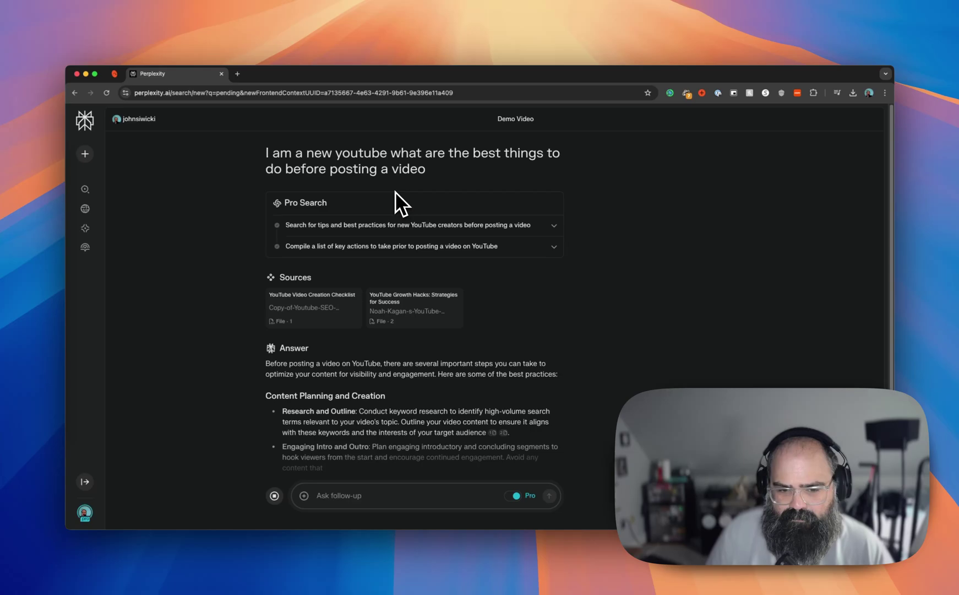
pyautogui.scroll(-3, 389, 297)
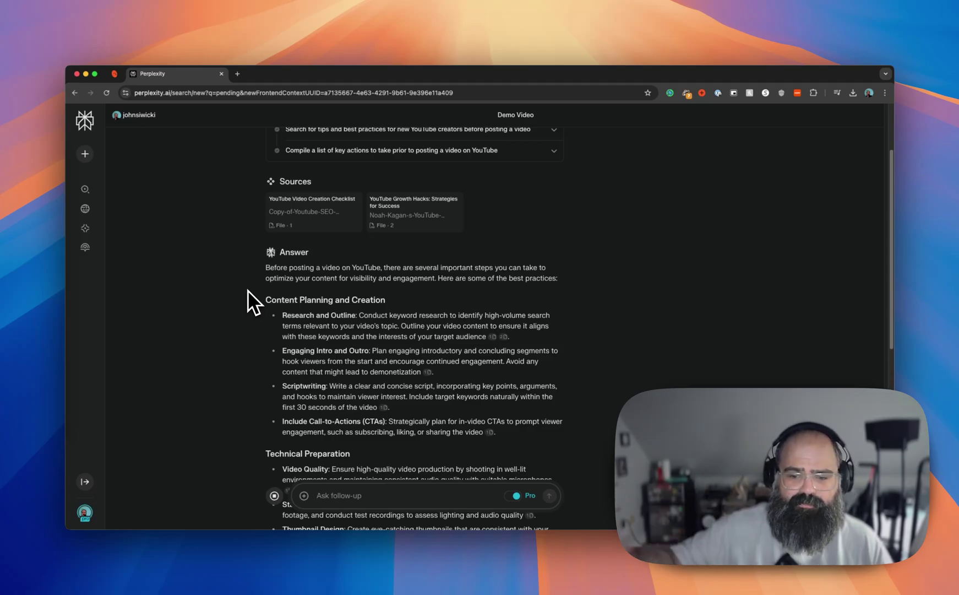
pyautogui.scroll(-6, 252, 292)
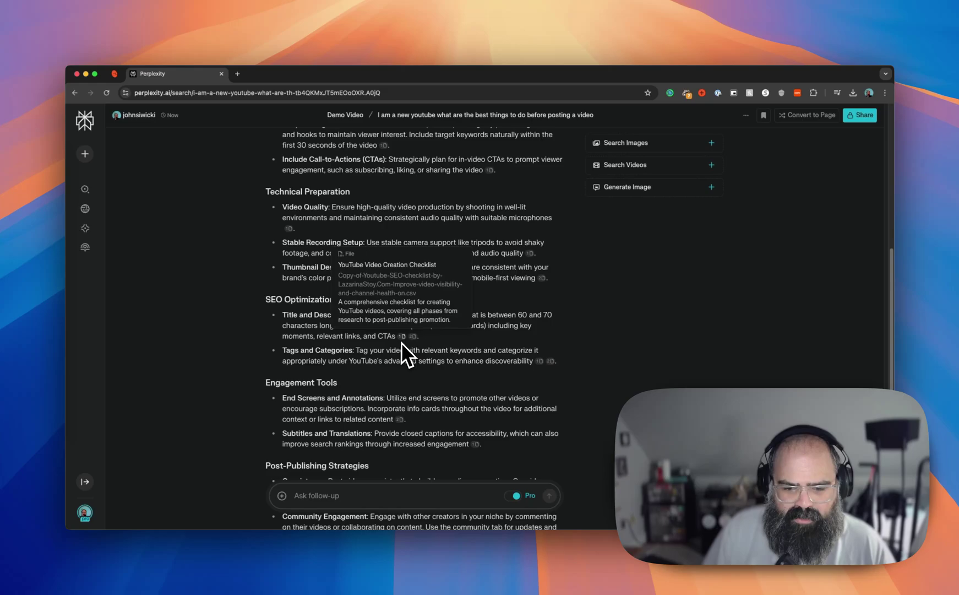
pyautogui.scroll(-8, 401, 340)
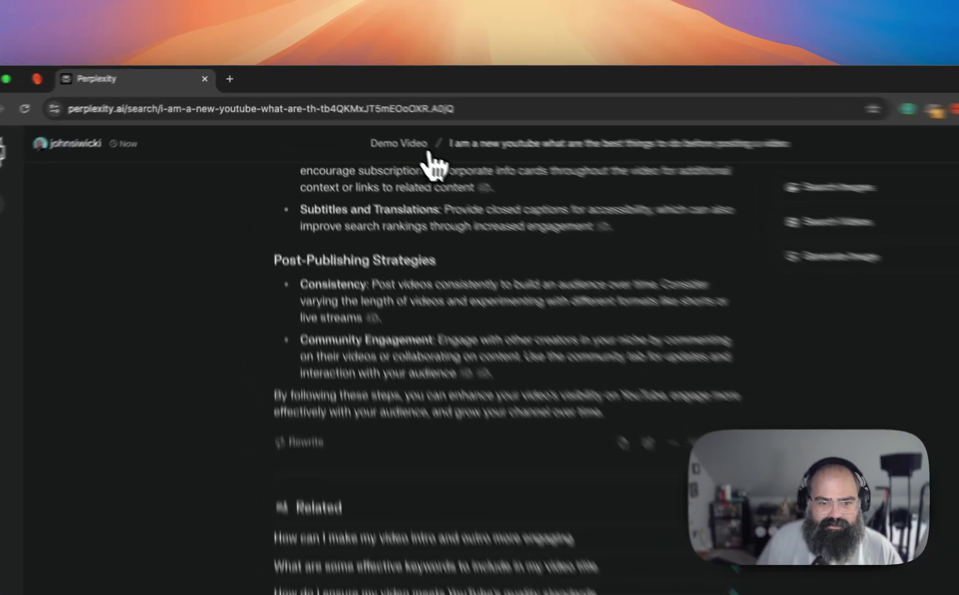
# Step: Go back to the Demo Video space page from the thread via its breadcrumb
pyautogui.click(345, 115)
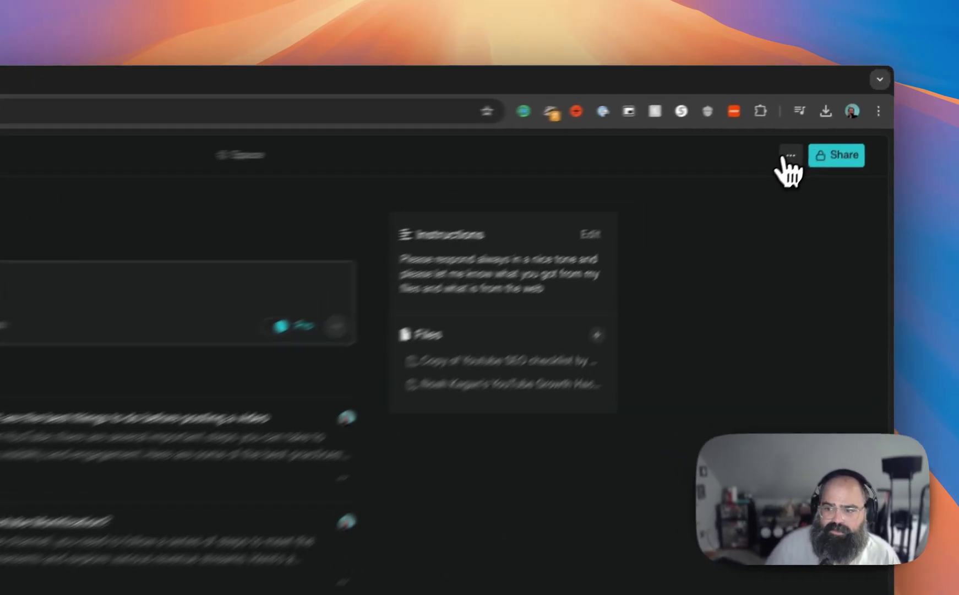
pyautogui.click(832, 119)
pyautogui.click(716, 211)
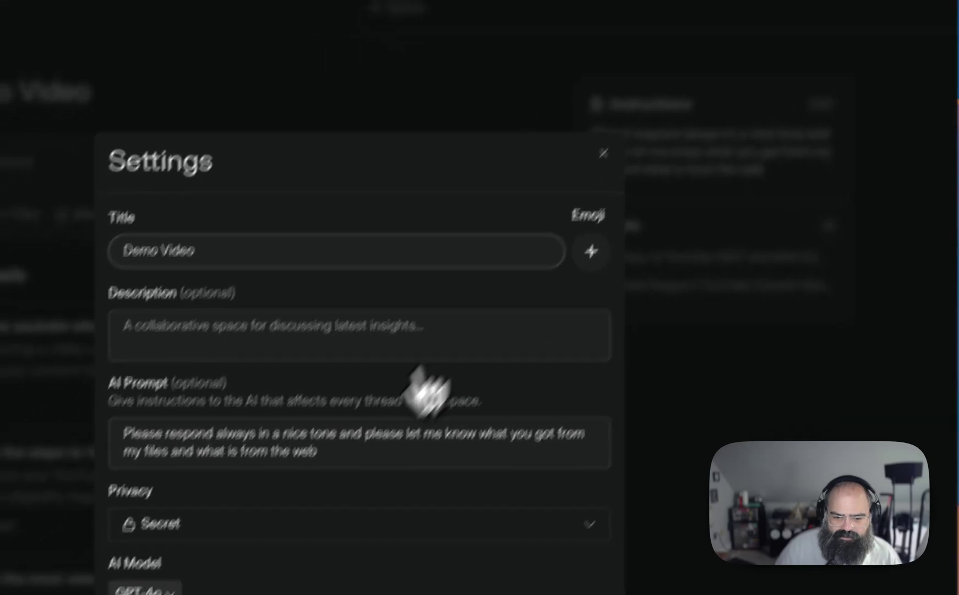
pyautogui.click(281, 531)
pyautogui.rightClick(289, 535)
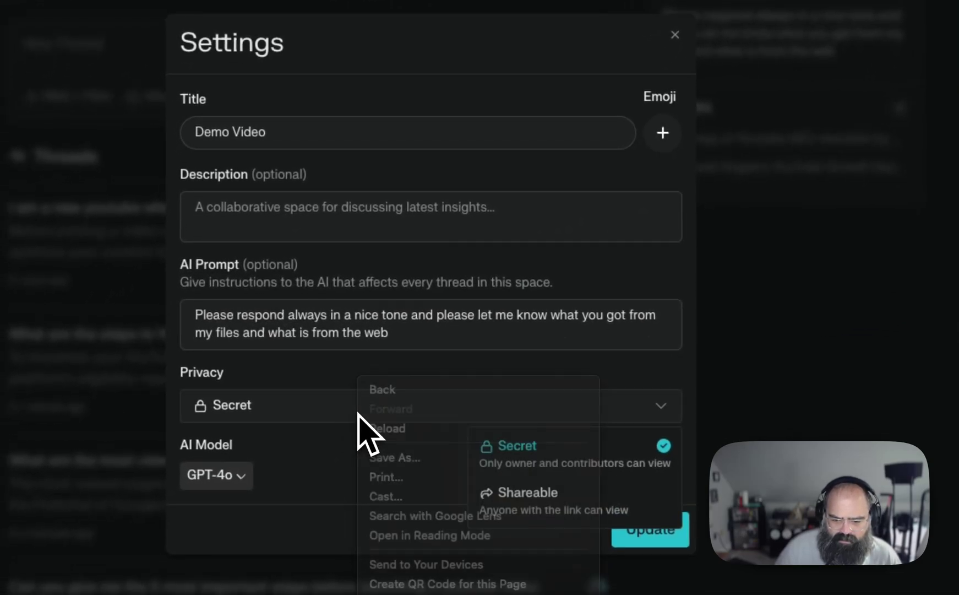
pyautogui.click(358, 418)
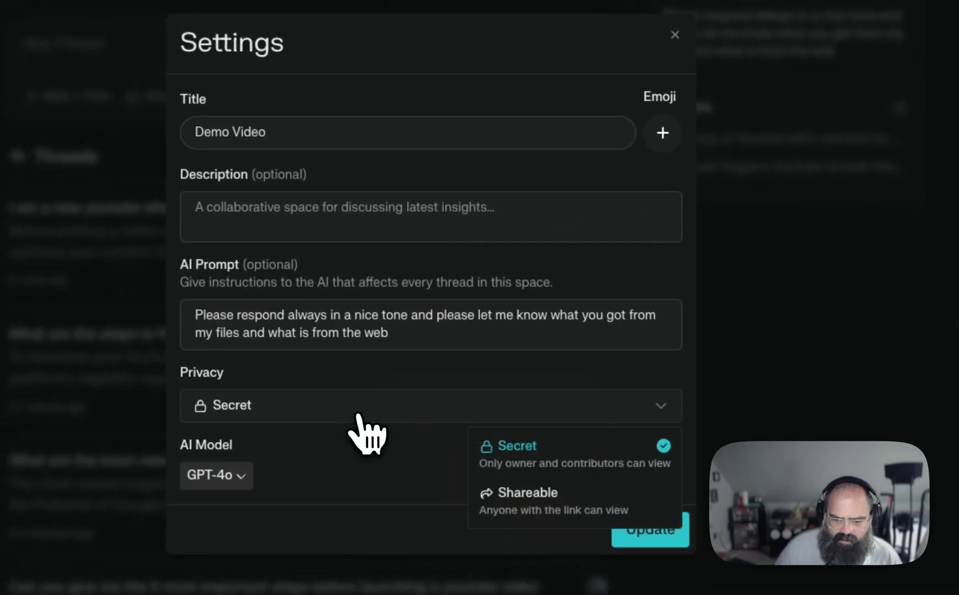
pyautogui.click(356, 418)
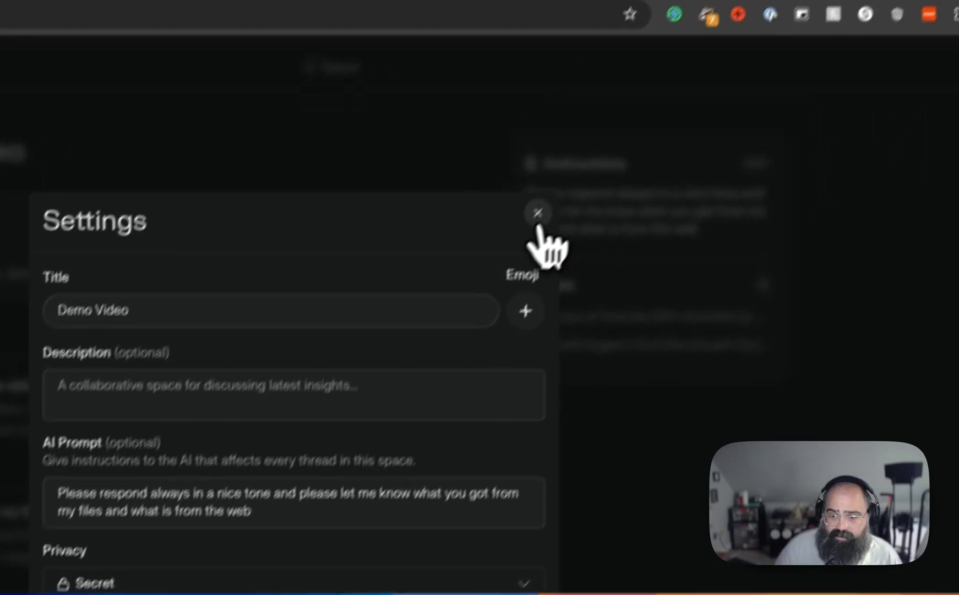
pyautogui.click(538, 213)
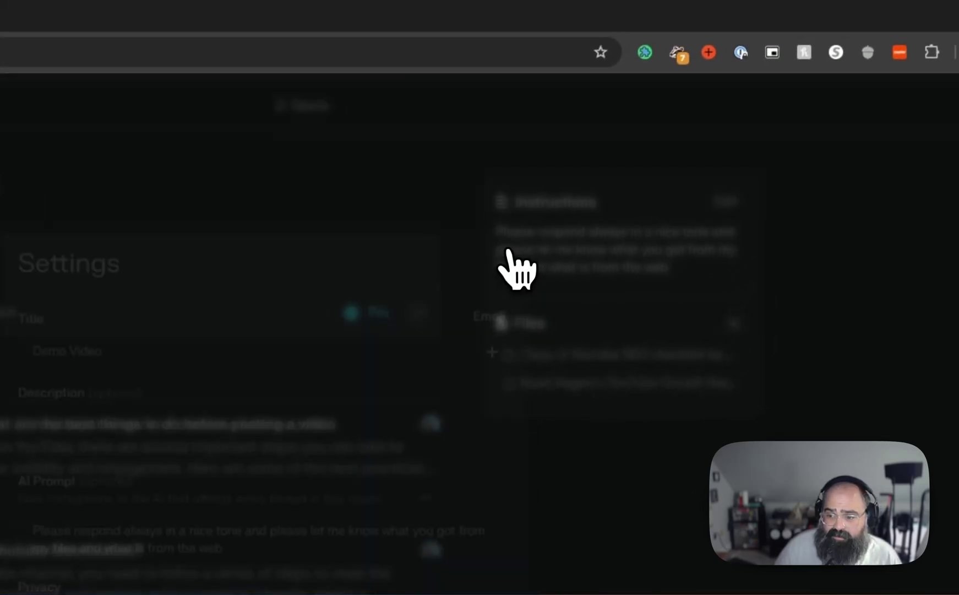